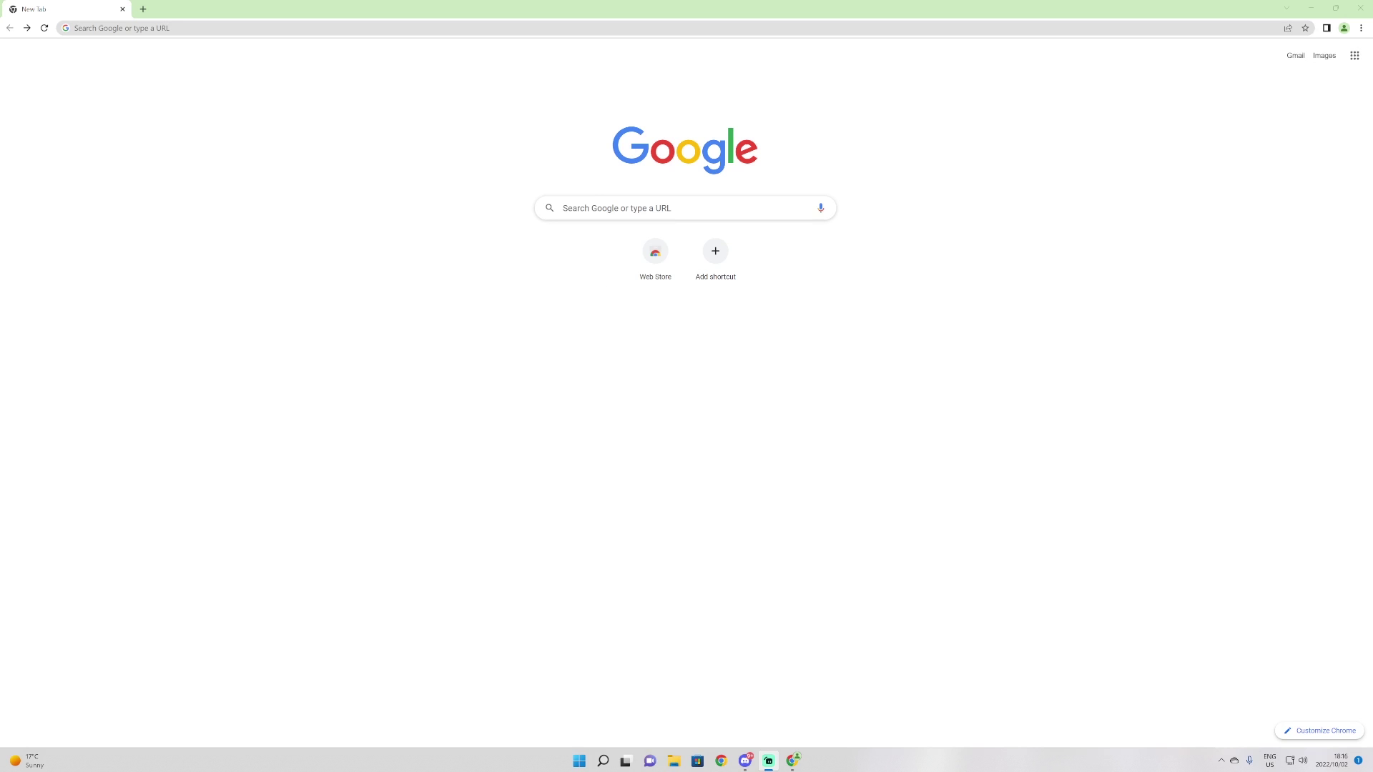
# - Rerun the Google search 'msi x570 edge max wifi' and open MSI's MPG X570S EDGE MAX WIFI page
pyautogui.click(643, 208)
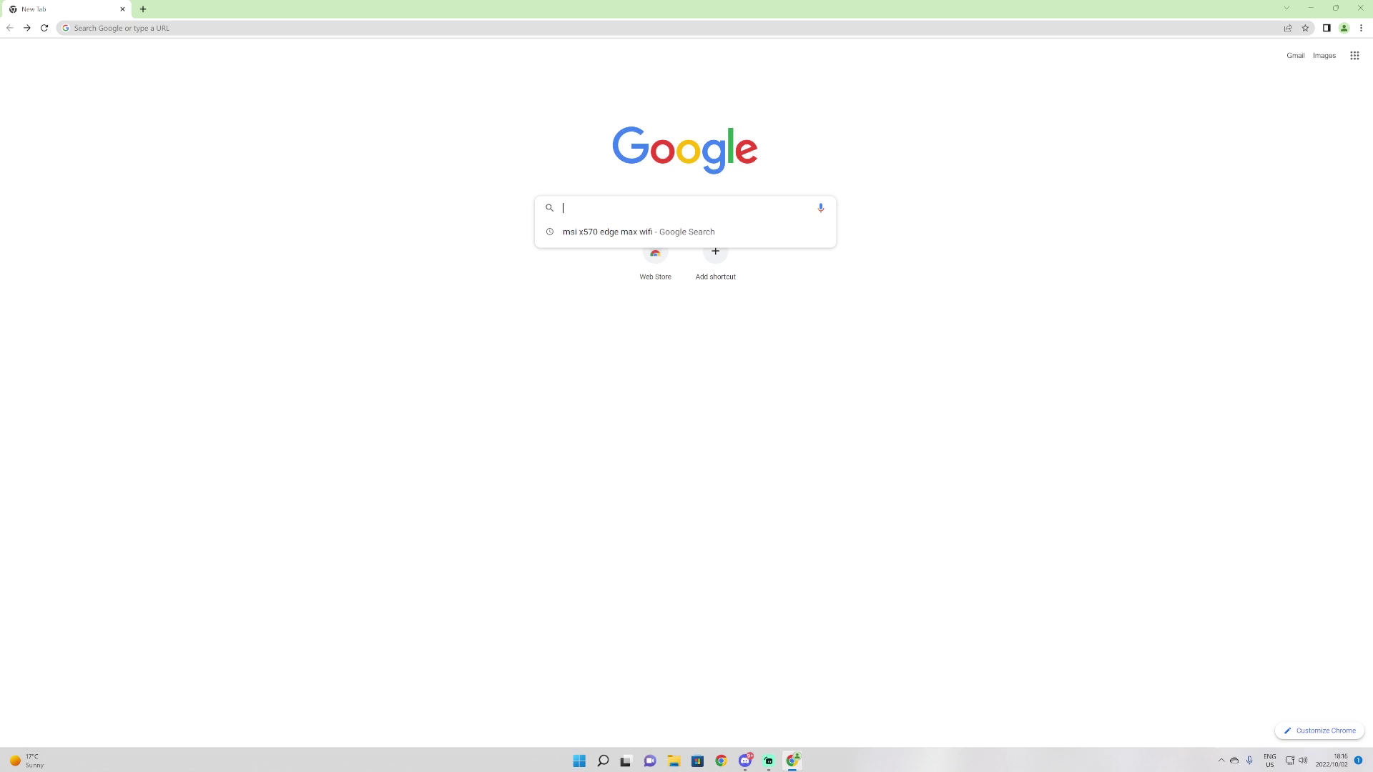
pyautogui.click(570, 233)
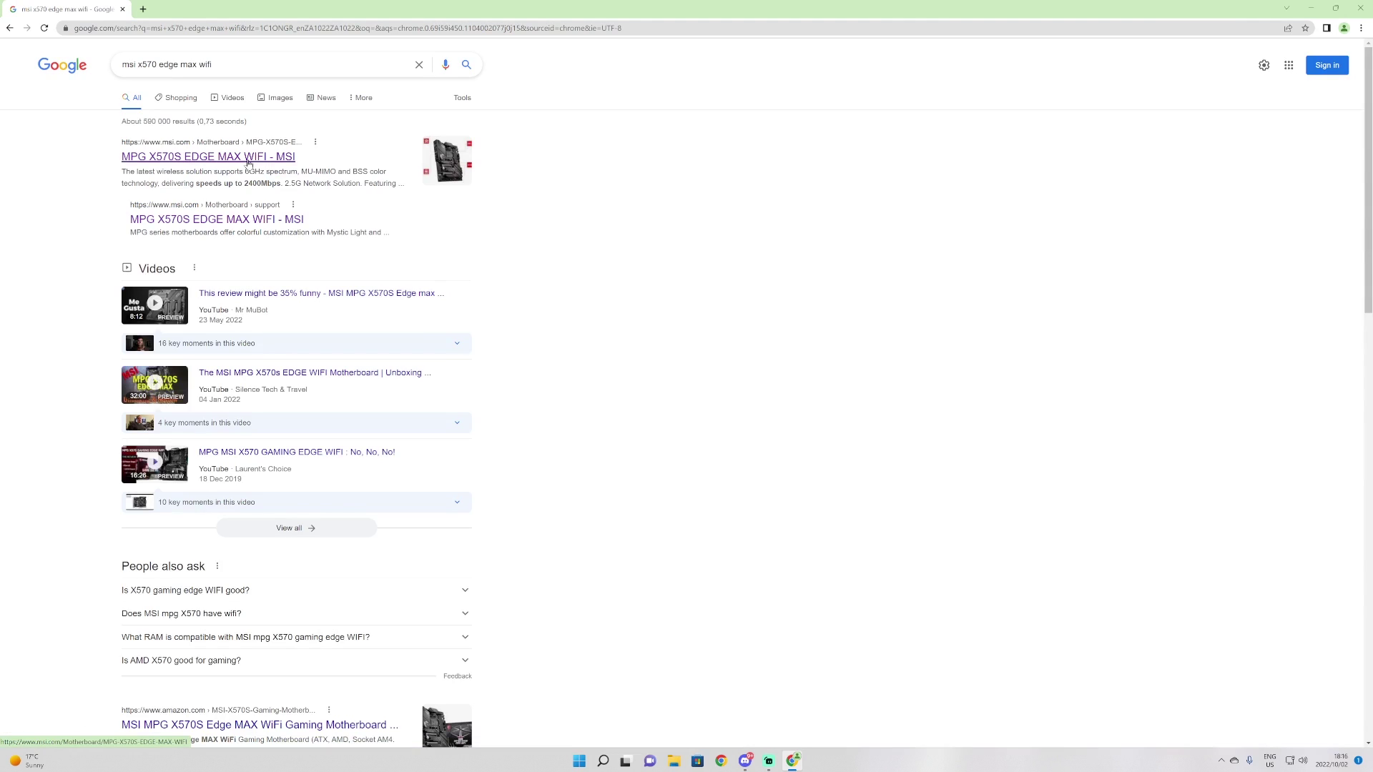
pyautogui.click(200, 158)
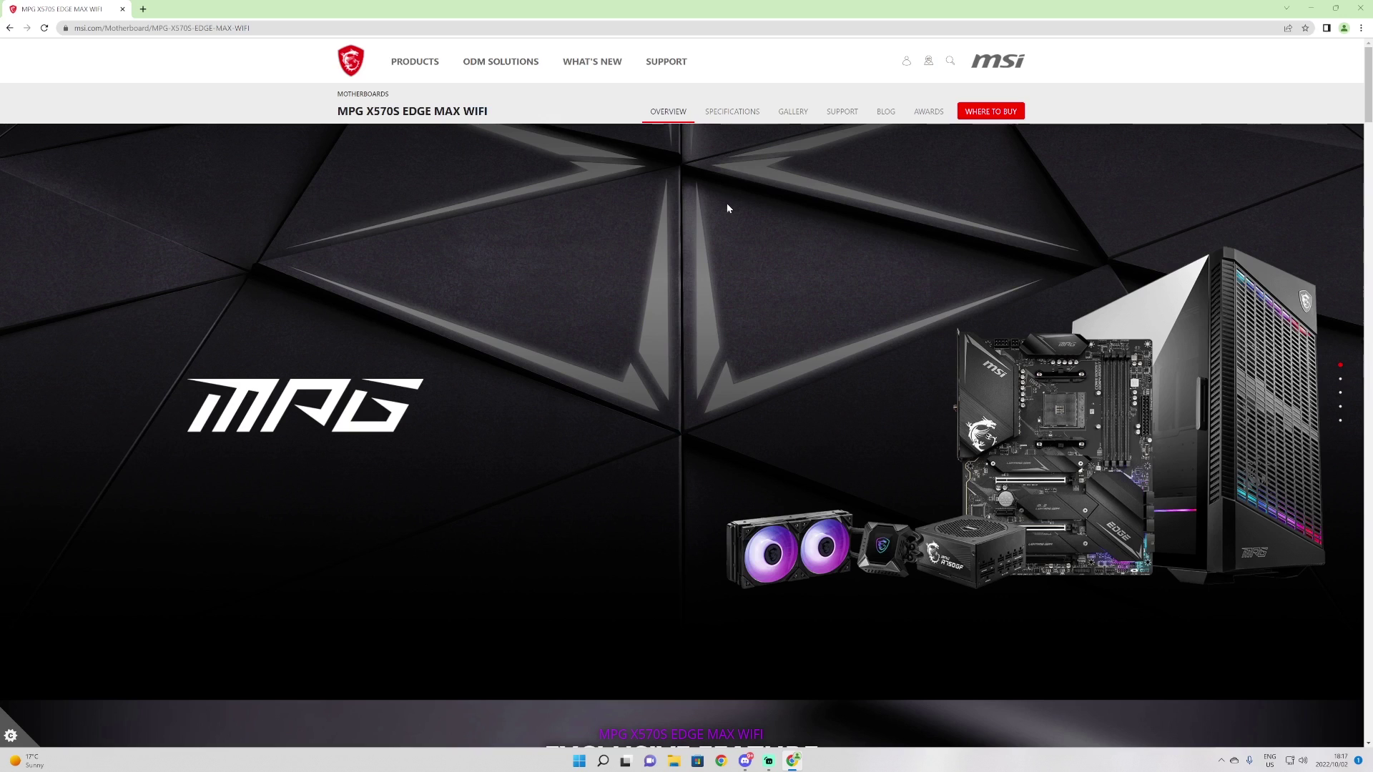
# - Download the 7D53v13 BIOS (2022-06-10, 17.73 MB) from the board's Support BIOS list
pyautogui.click(840, 116)
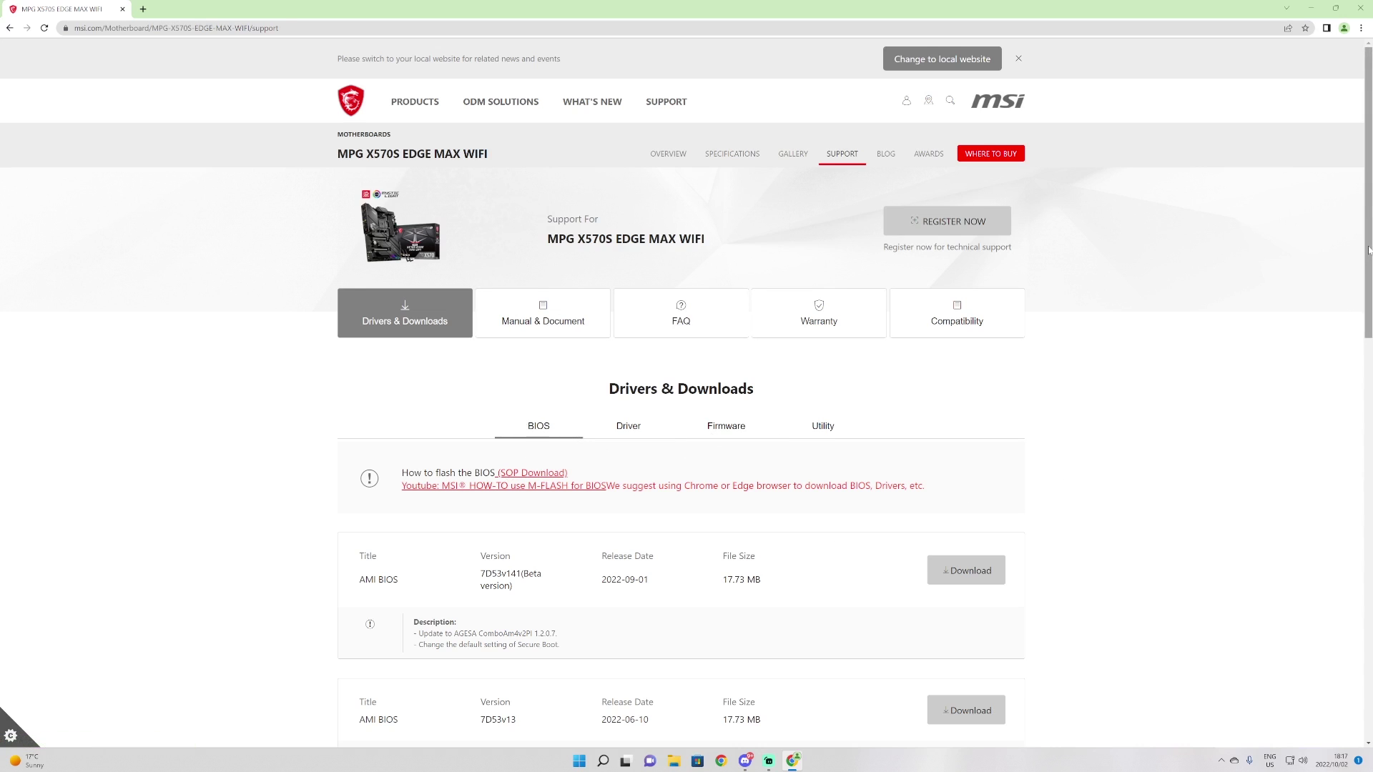
pyautogui.moveTo(1369, 250); pyautogui.dragTo(1356, 393)
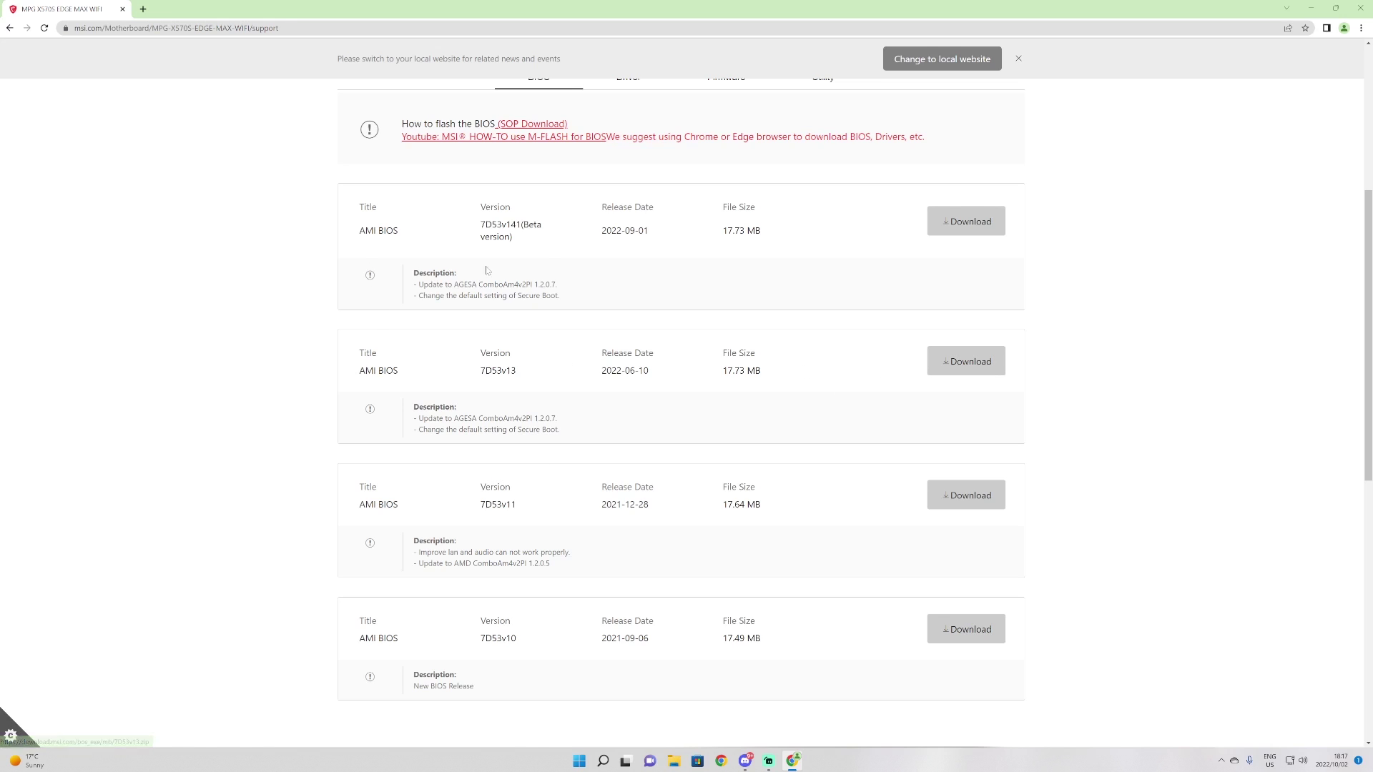
pyautogui.click(958, 362)
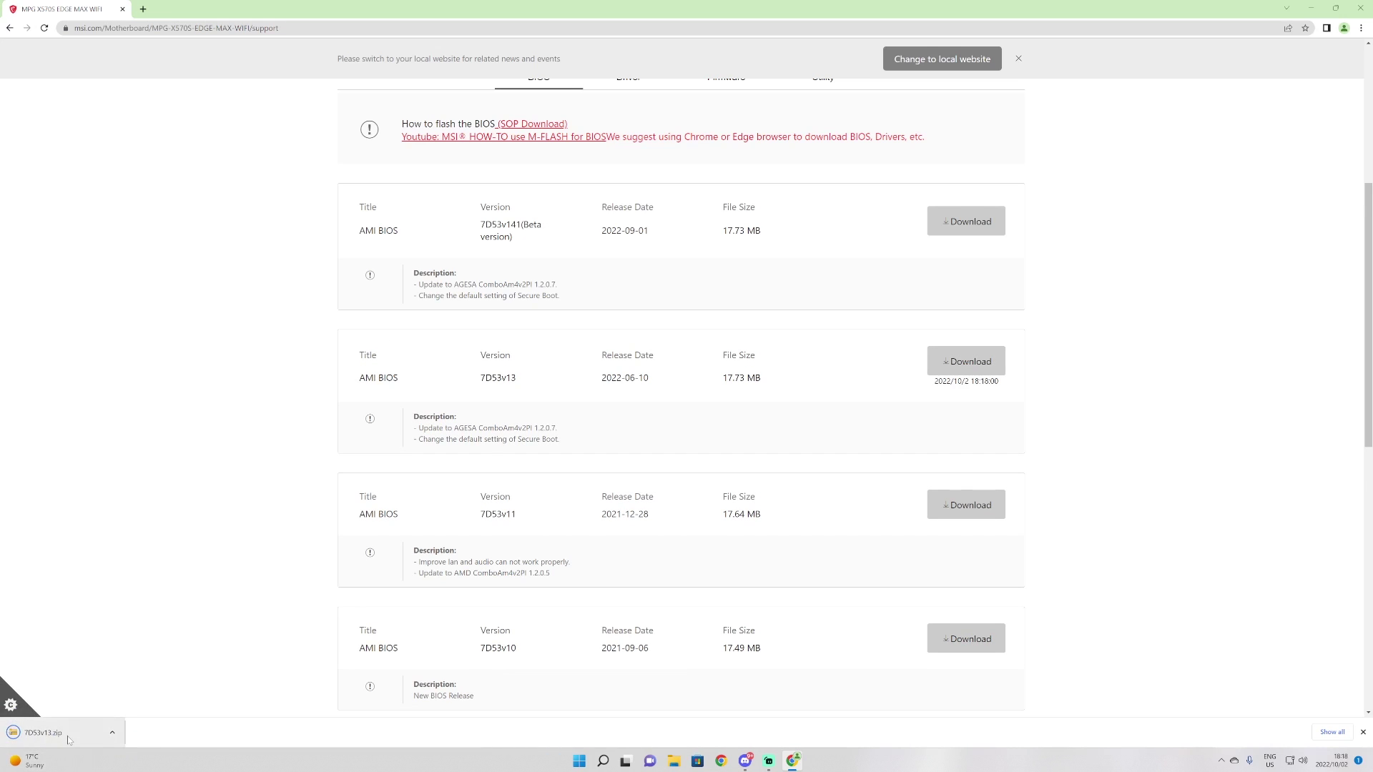
pyautogui.rightClick(69, 740)
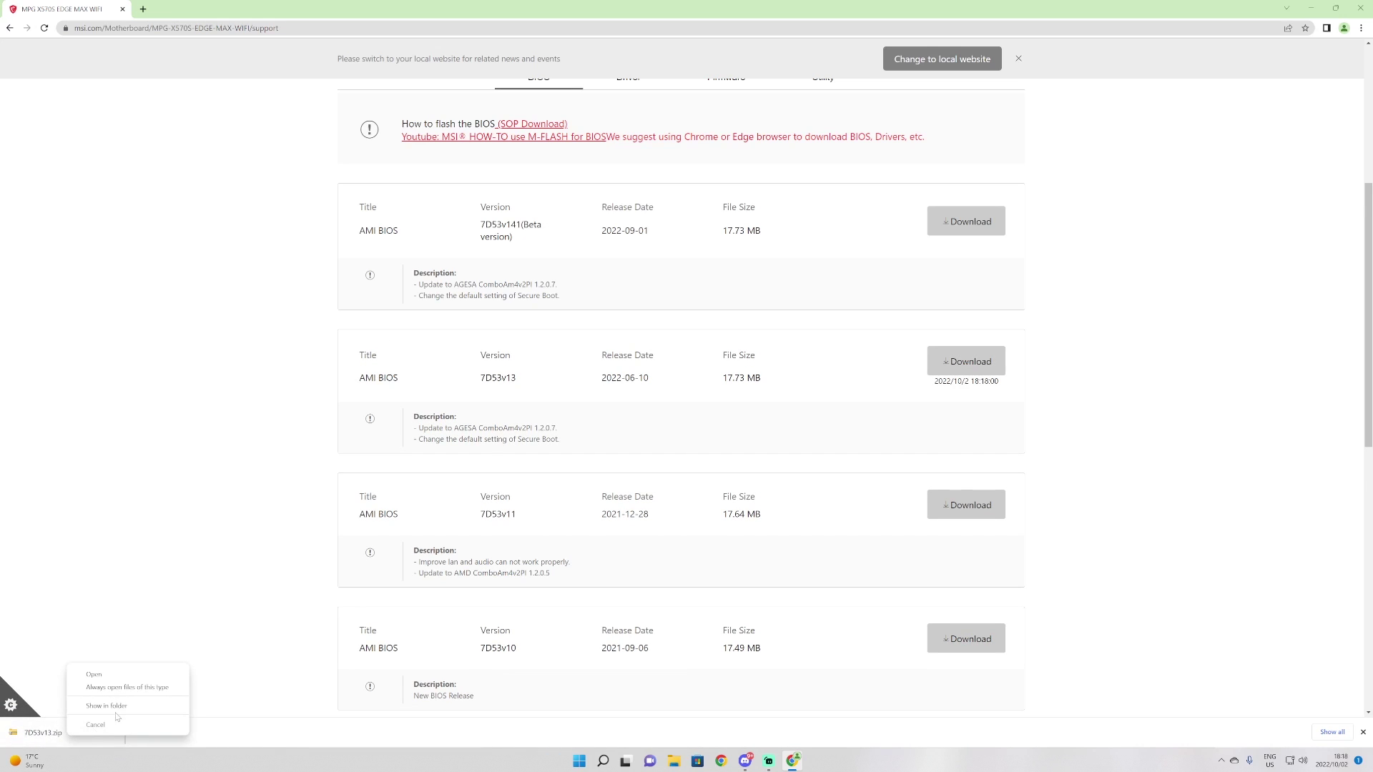
# - Copy the downloaded 7D53v13.zip onto the ESD-USB (F:) drive
pyautogui.click(129, 706)
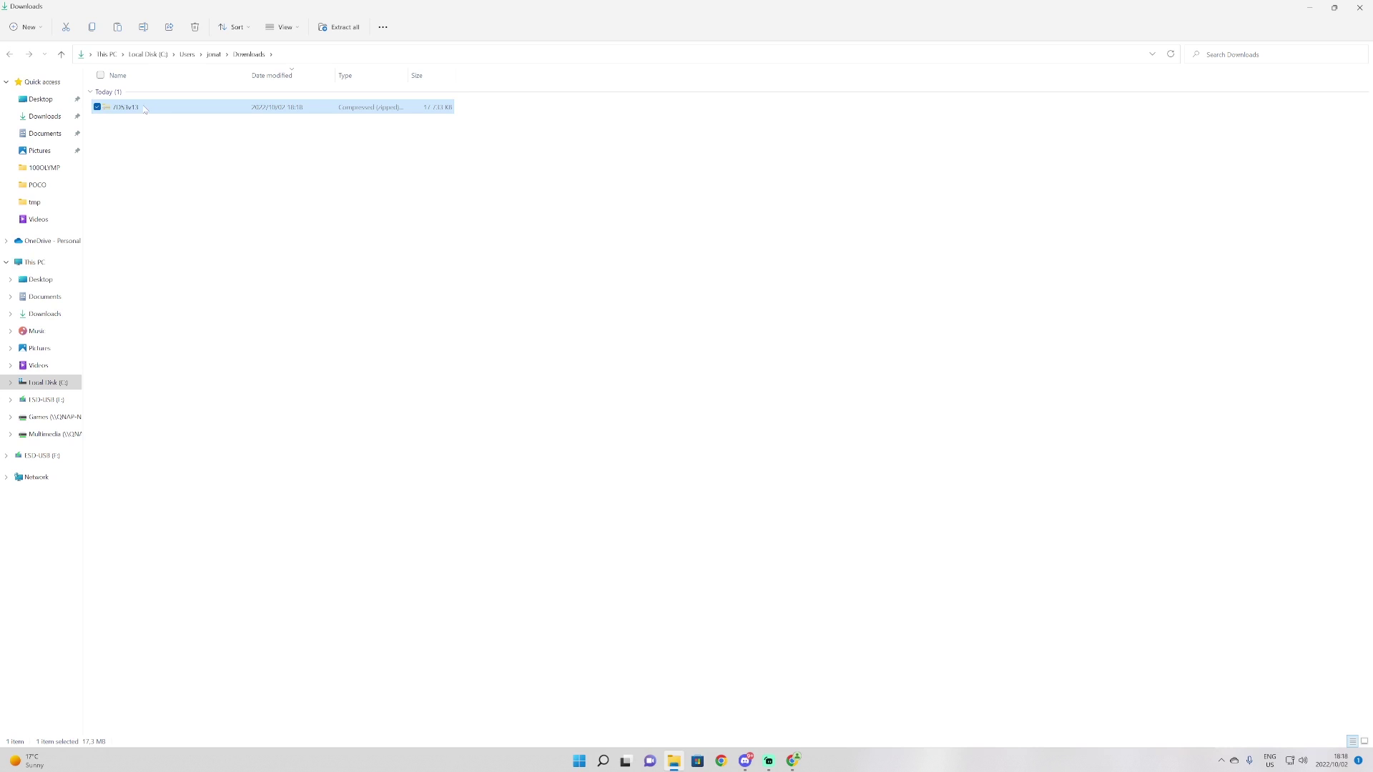
pyautogui.click(45, 400)
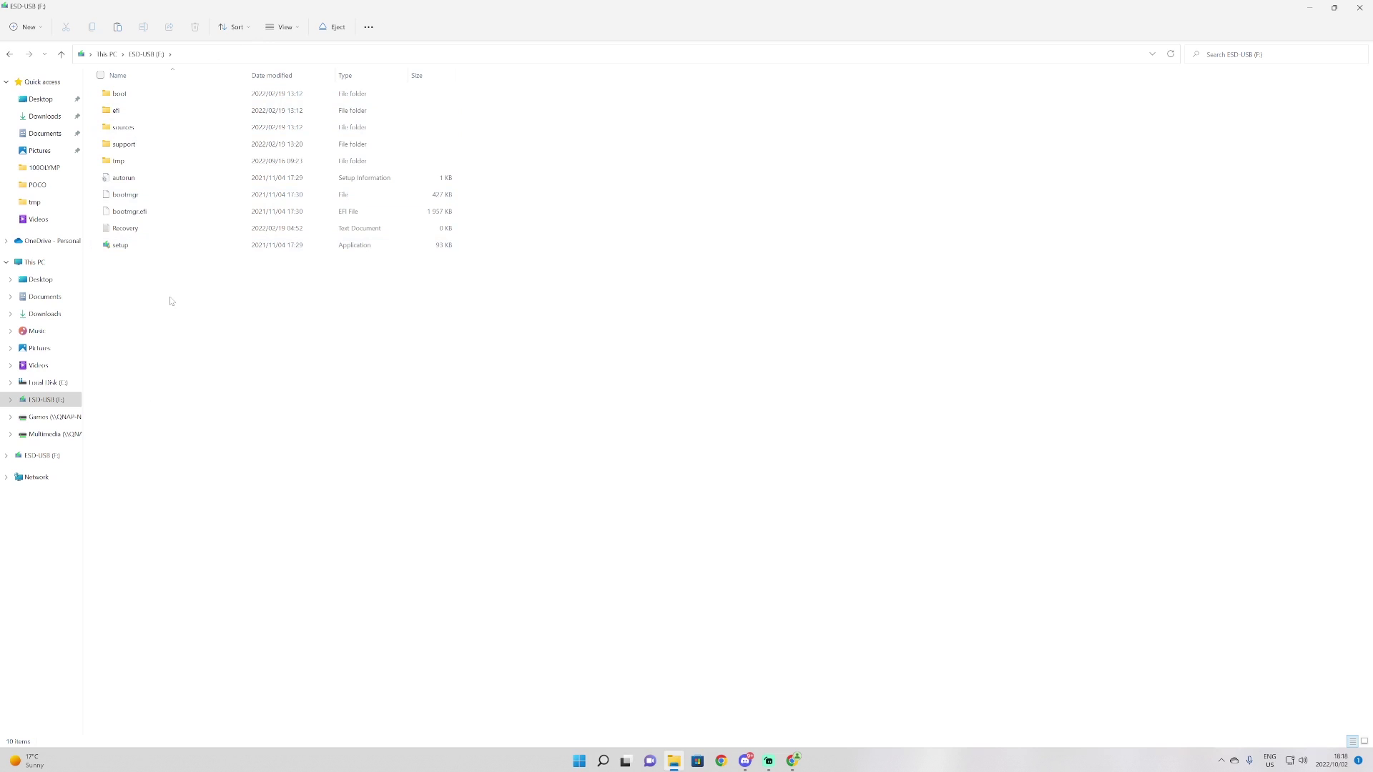
pyautogui.click(192, 314)
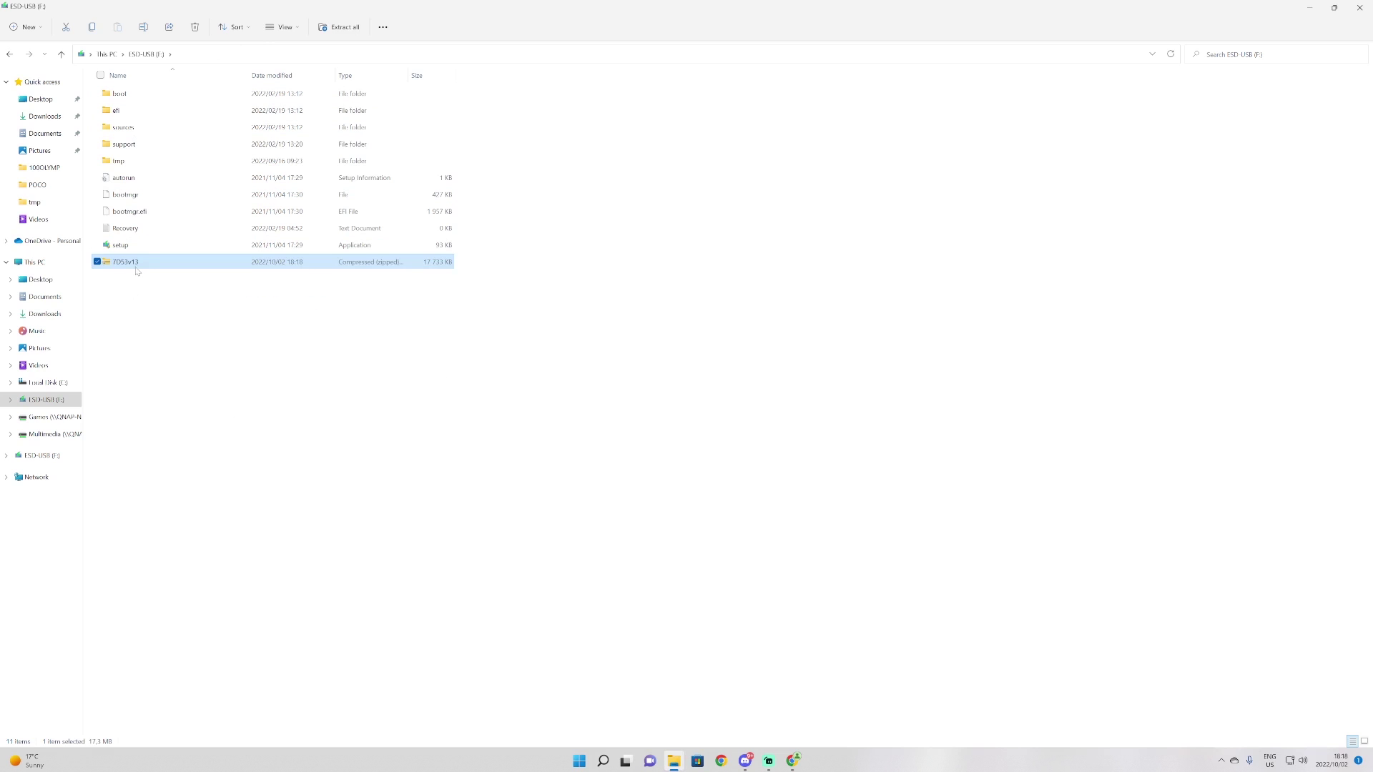
# - Extract 7D53v13.zip on the USB drive into a 7D53v13 folder
pyautogui.rightClick(140, 269)
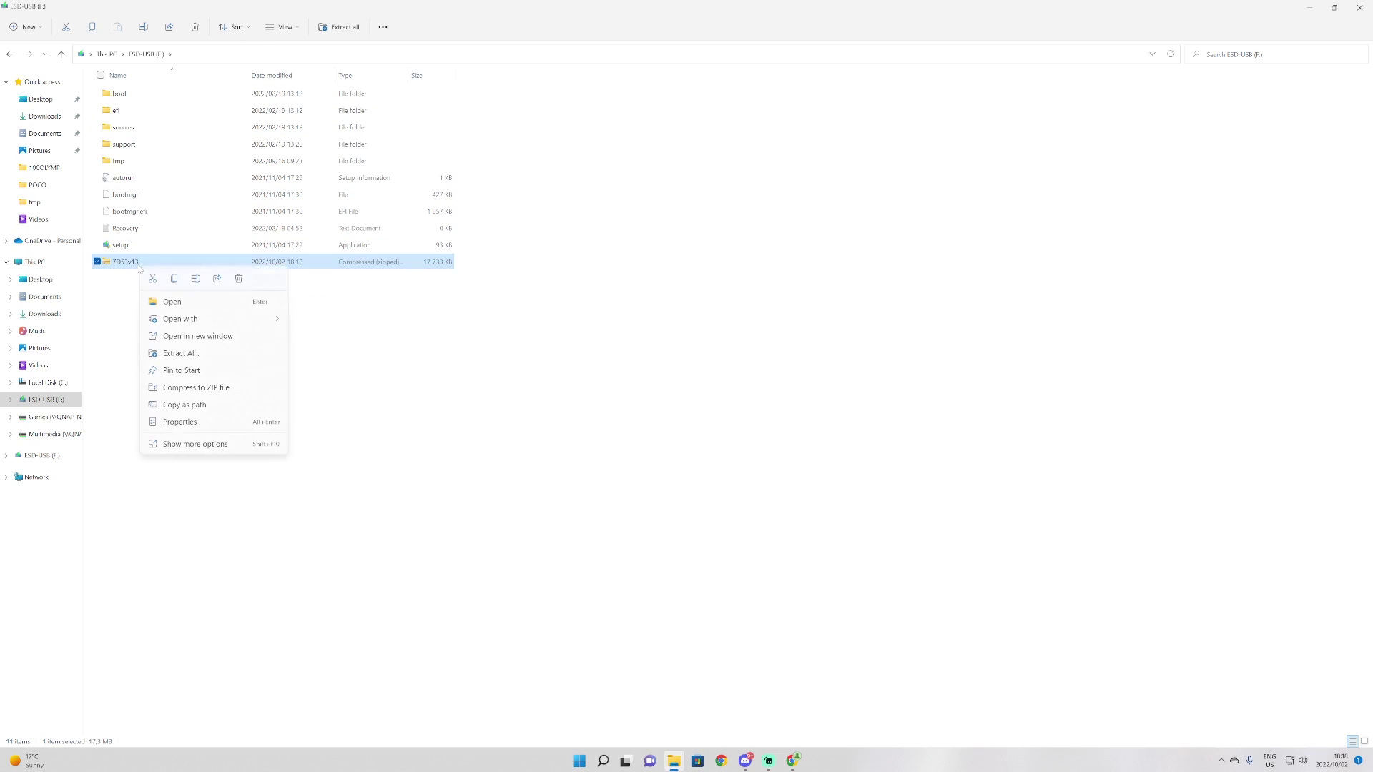
pyautogui.click(237, 360)
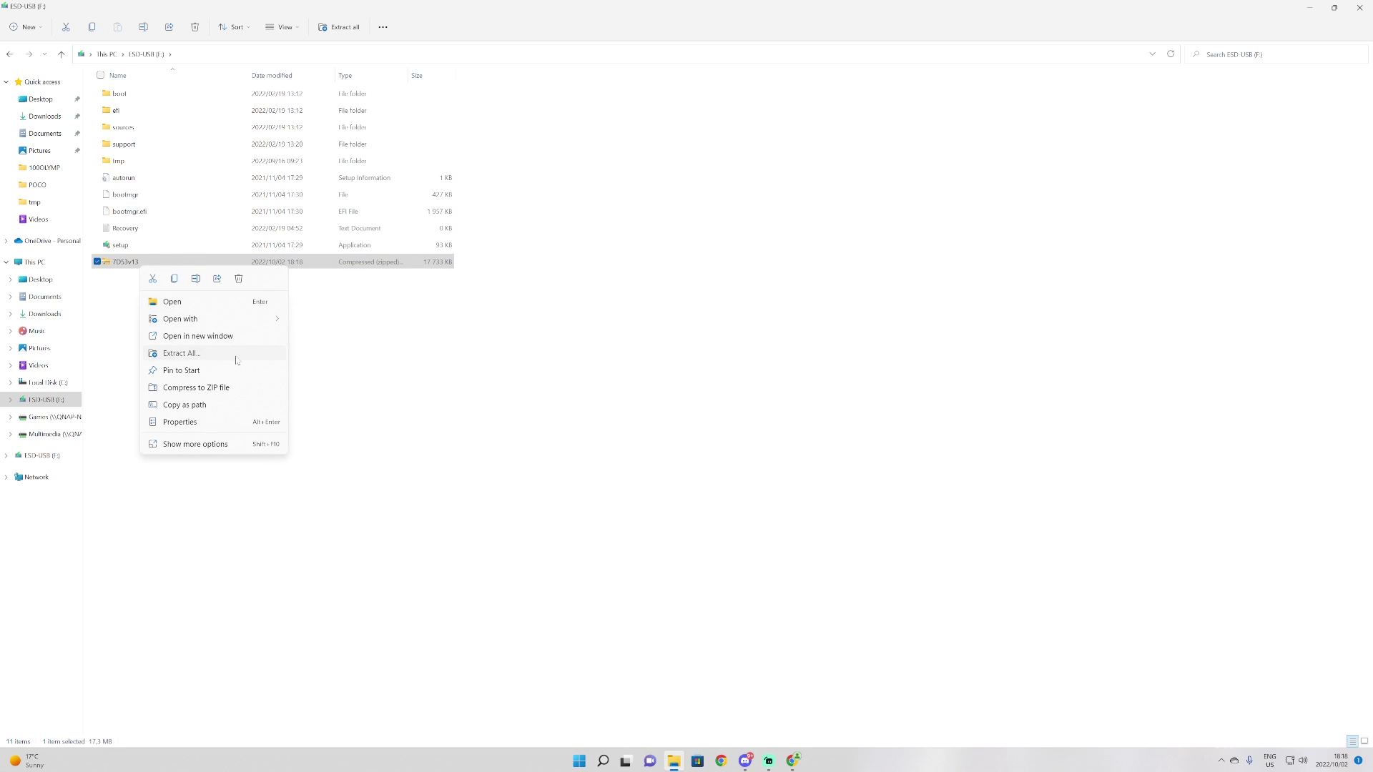
pyautogui.click(782, 499)
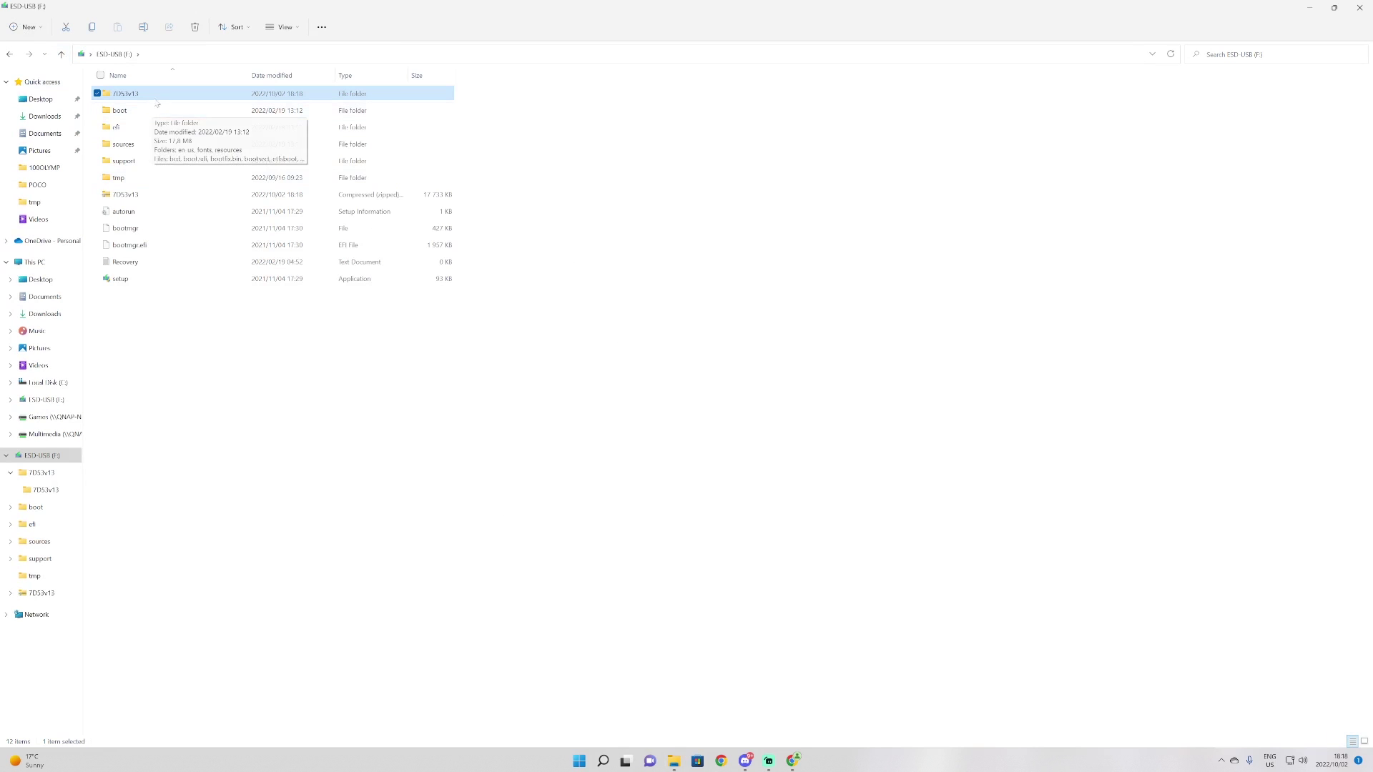
# - Open the nested 7D53v13 folders, read the 7DS.txt release notes, and select E7D53AMS.130
pyautogui.doubleClick(158, 98)
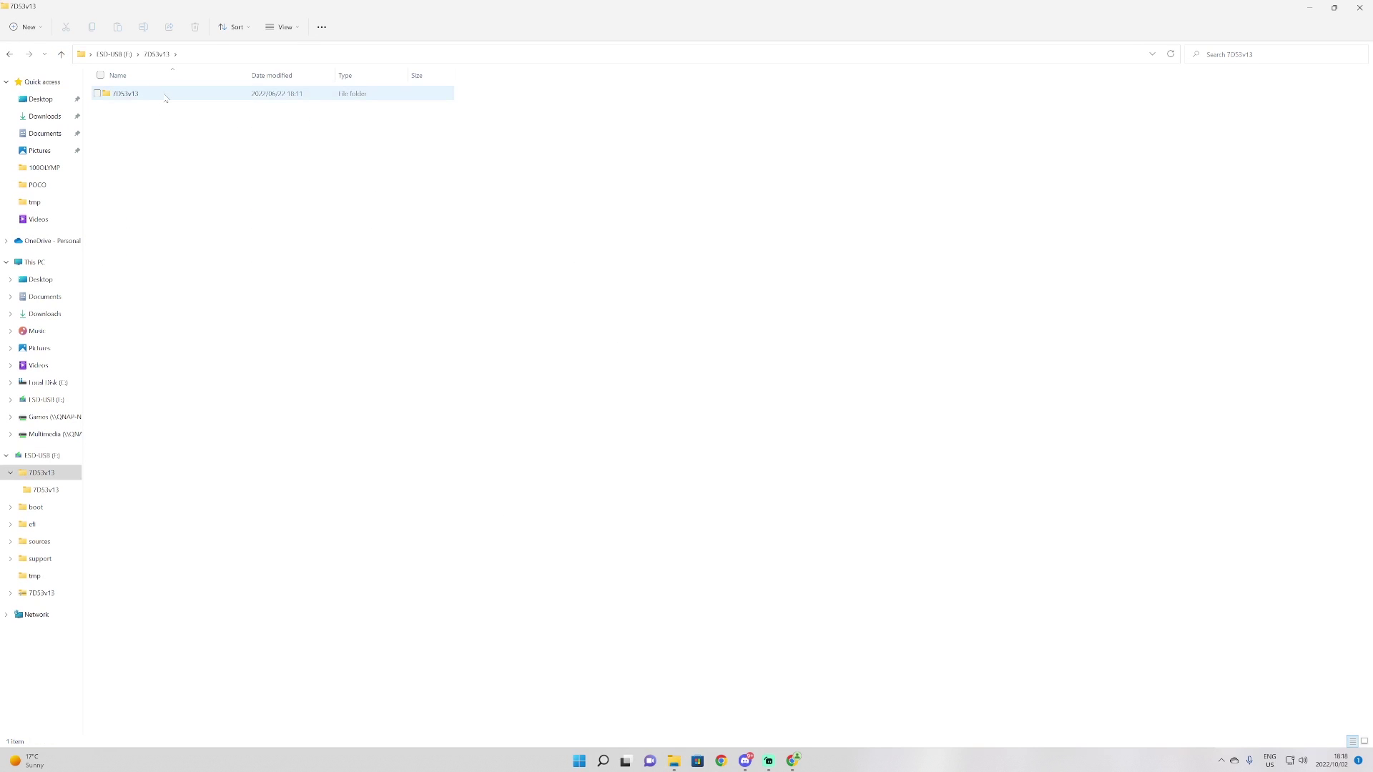
pyautogui.doubleClick(165, 97)
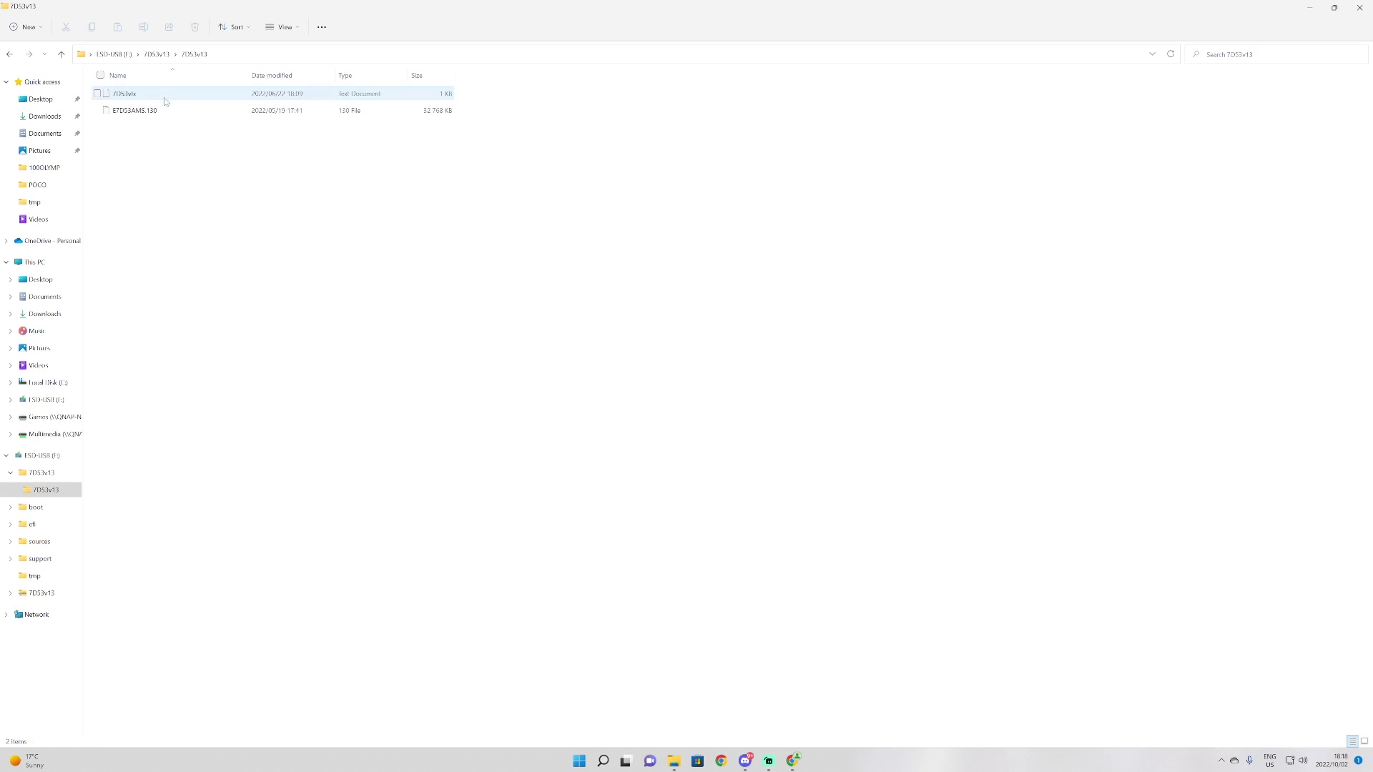
pyautogui.doubleClick(212, 94)
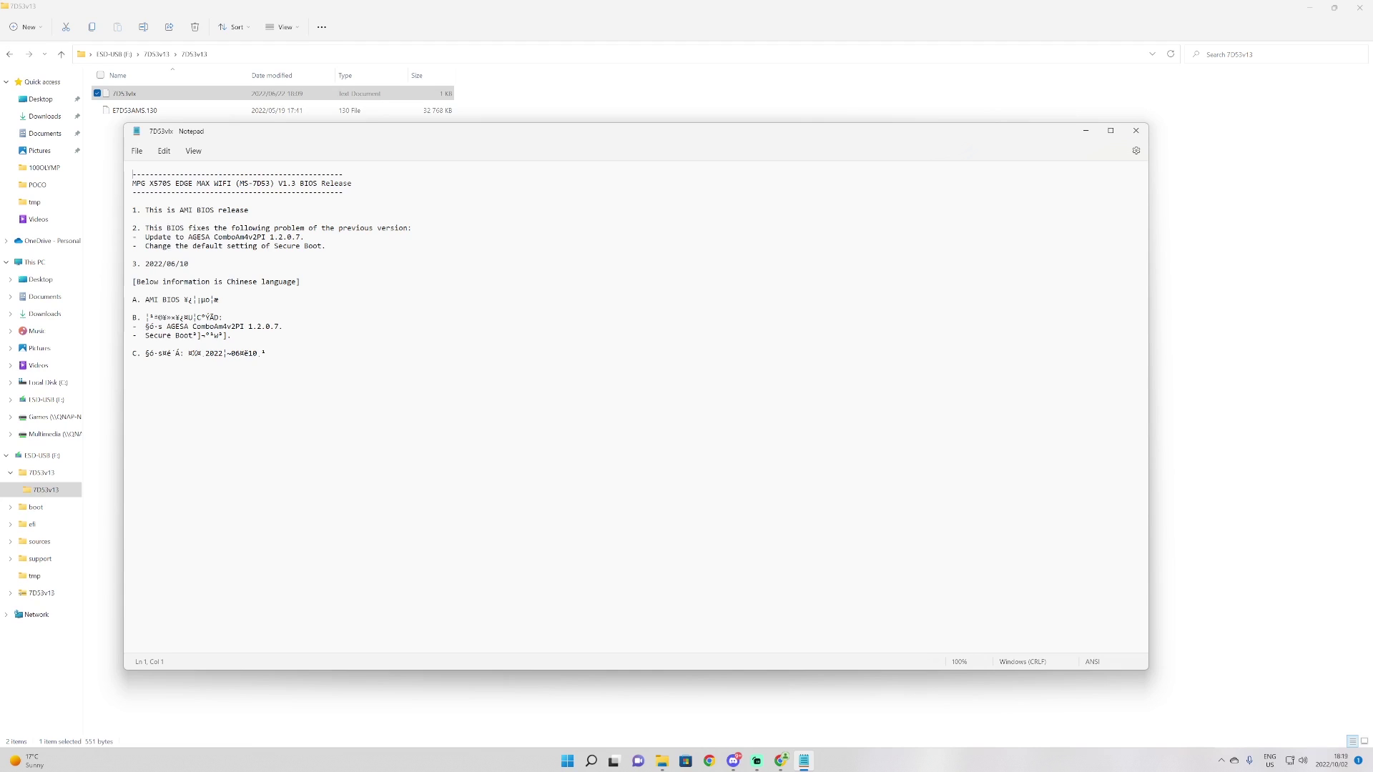
pyautogui.click(1135, 131)
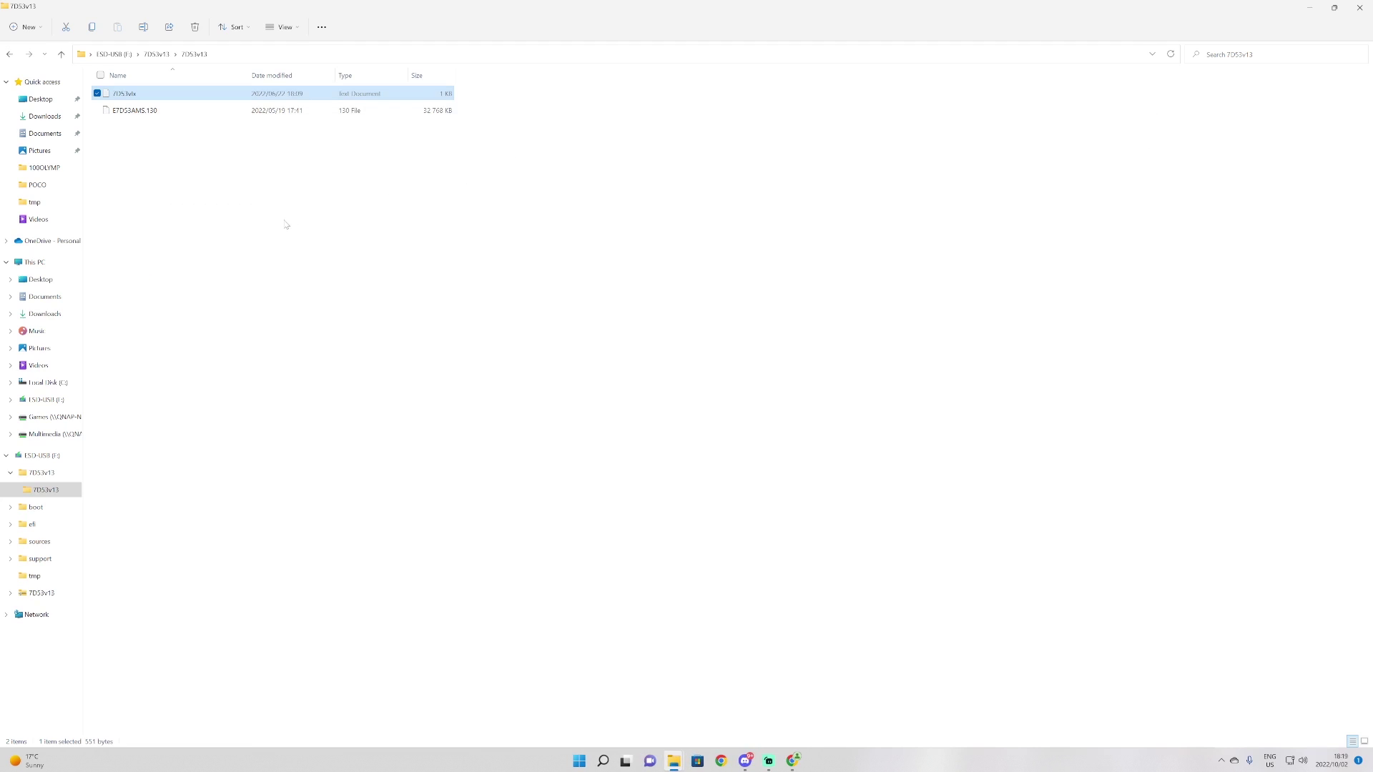
pyautogui.click(161, 113)
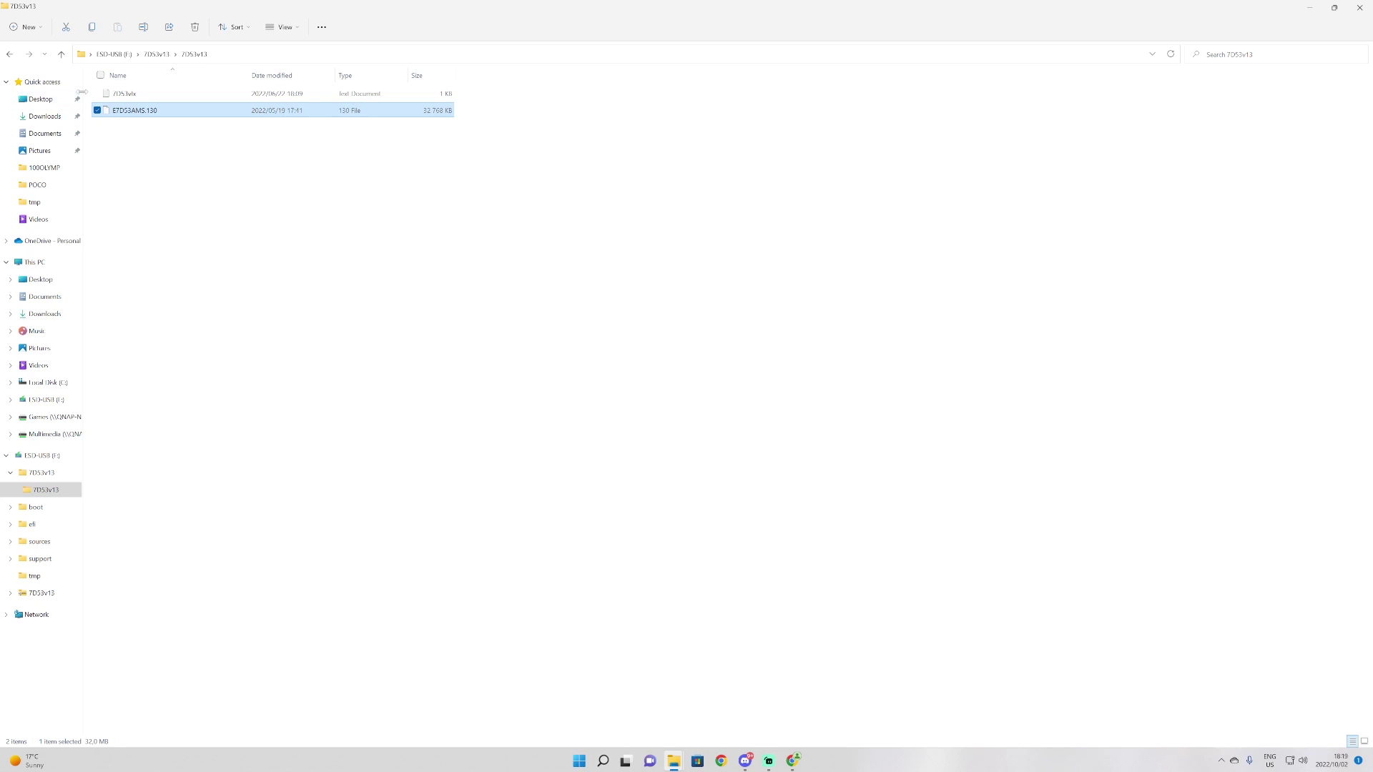
# - Bring up the BIOS & FIRMWARE downloads for the ROG Strix X570-F Gaming in the browser
pyautogui.hotkey('alt', 'Tab')
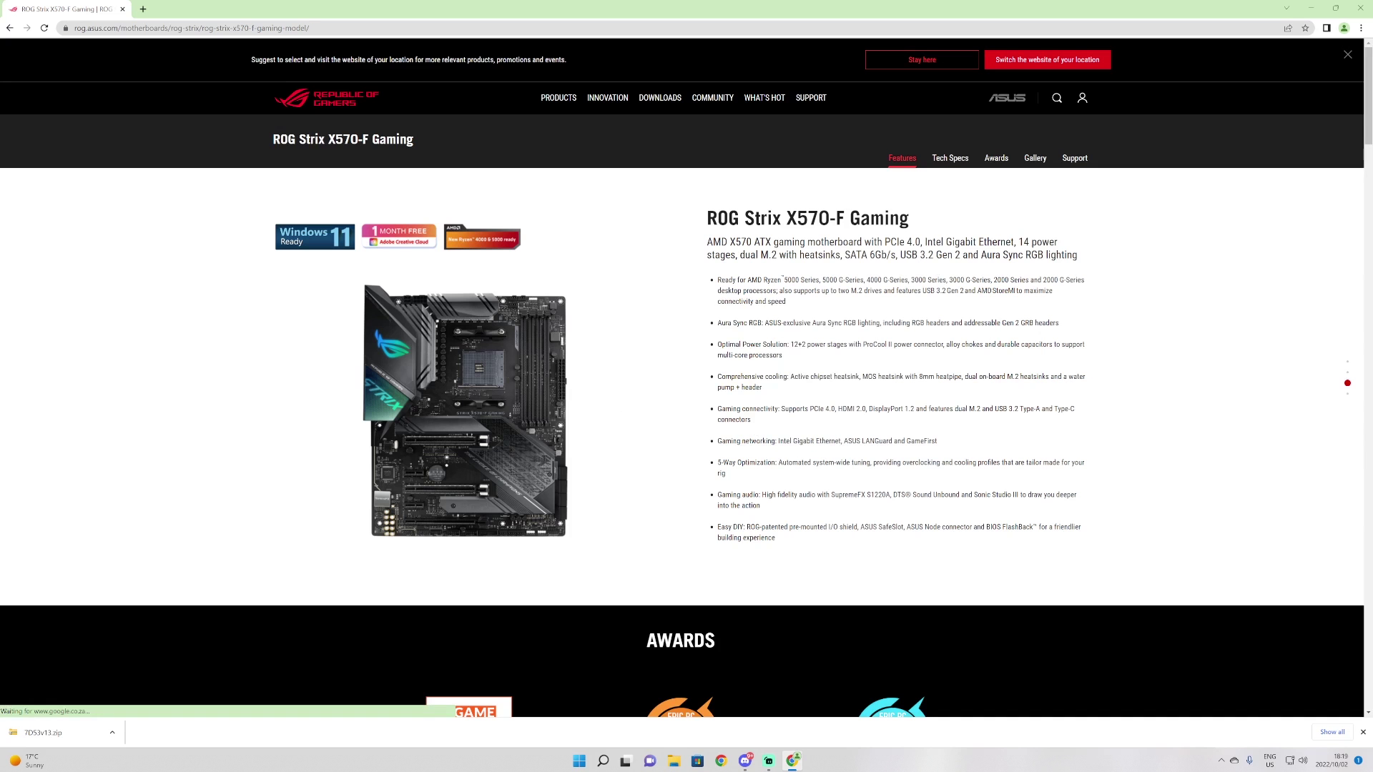
pyautogui.click(1074, 160)
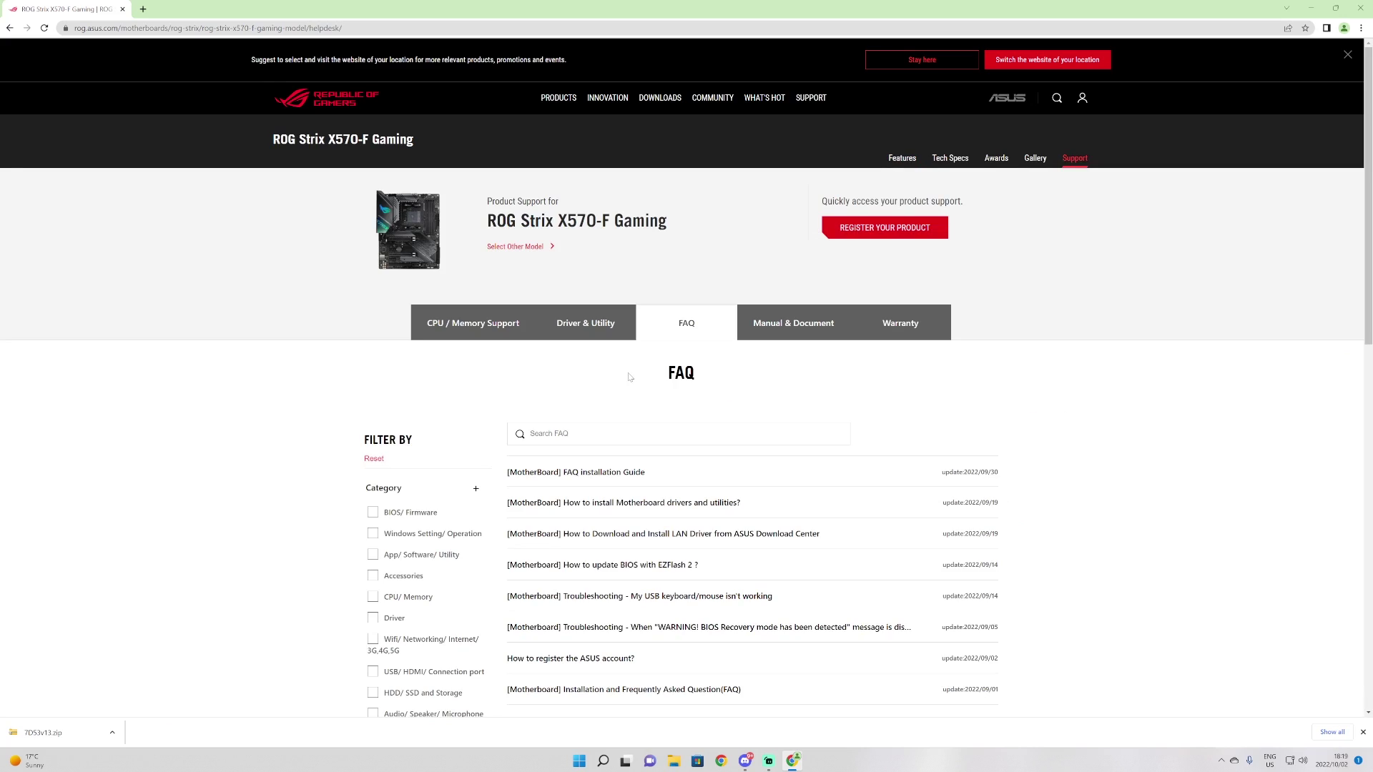
pyautogui.click(585, 326)
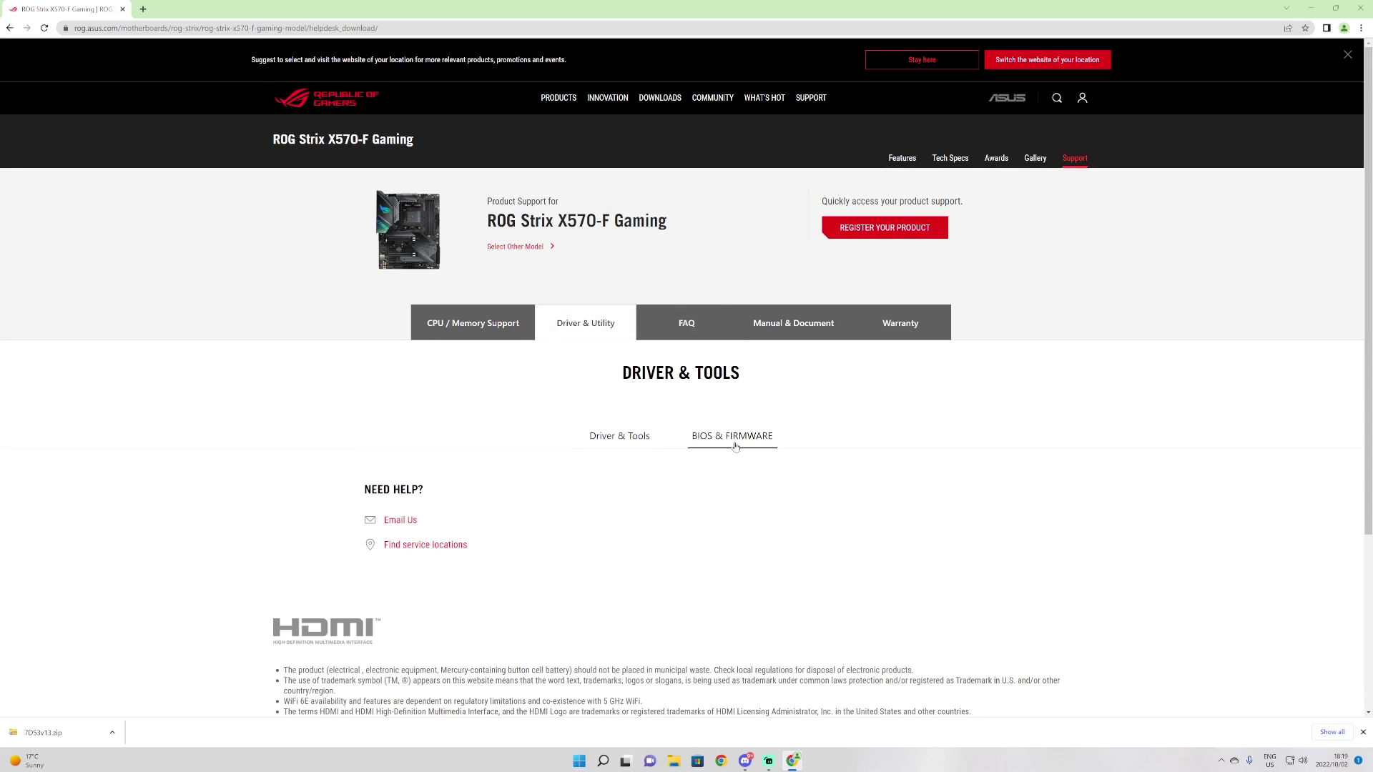
pyautogui.click(728, 445)
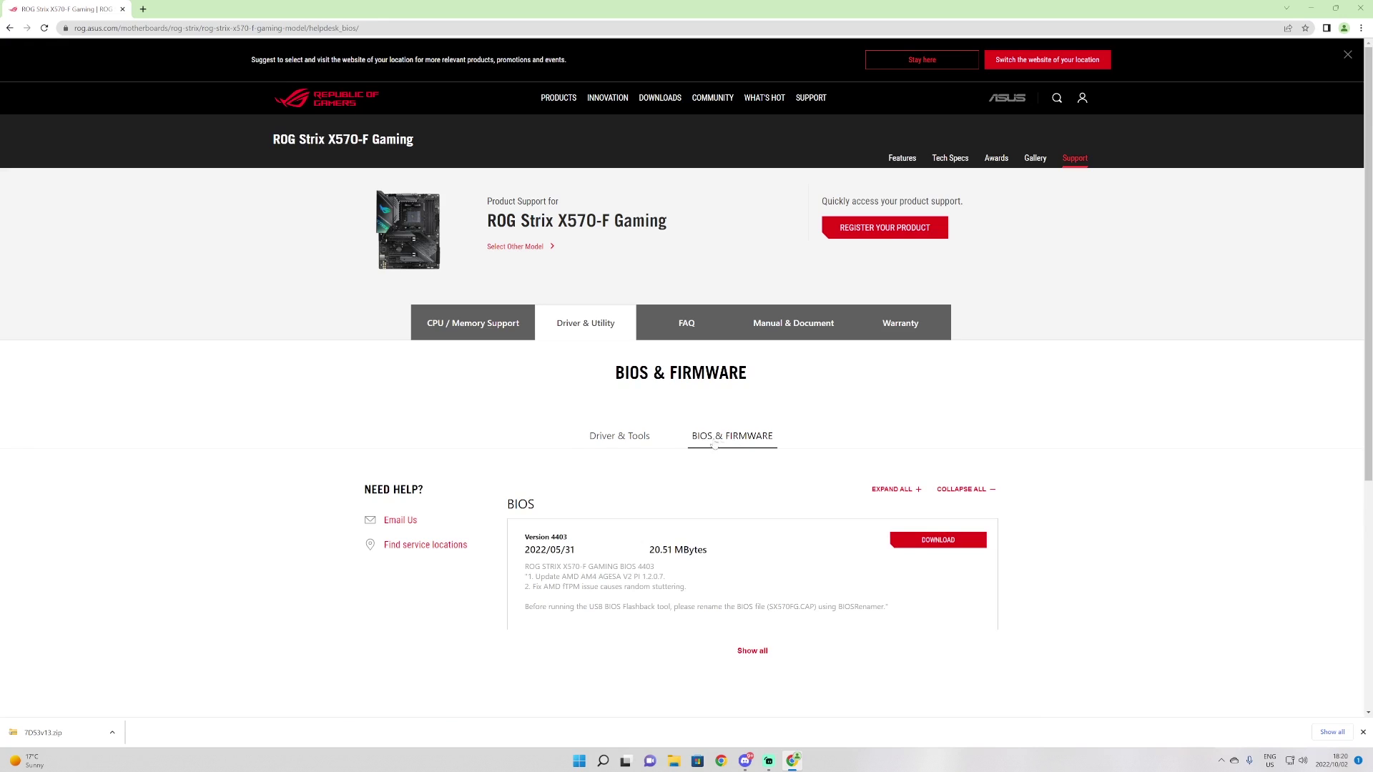
# - Show all BIOS versions and review the 4403 release notes, including the BIOSRenamer instruction
pyautogui.scroll(-3, 723, 496)
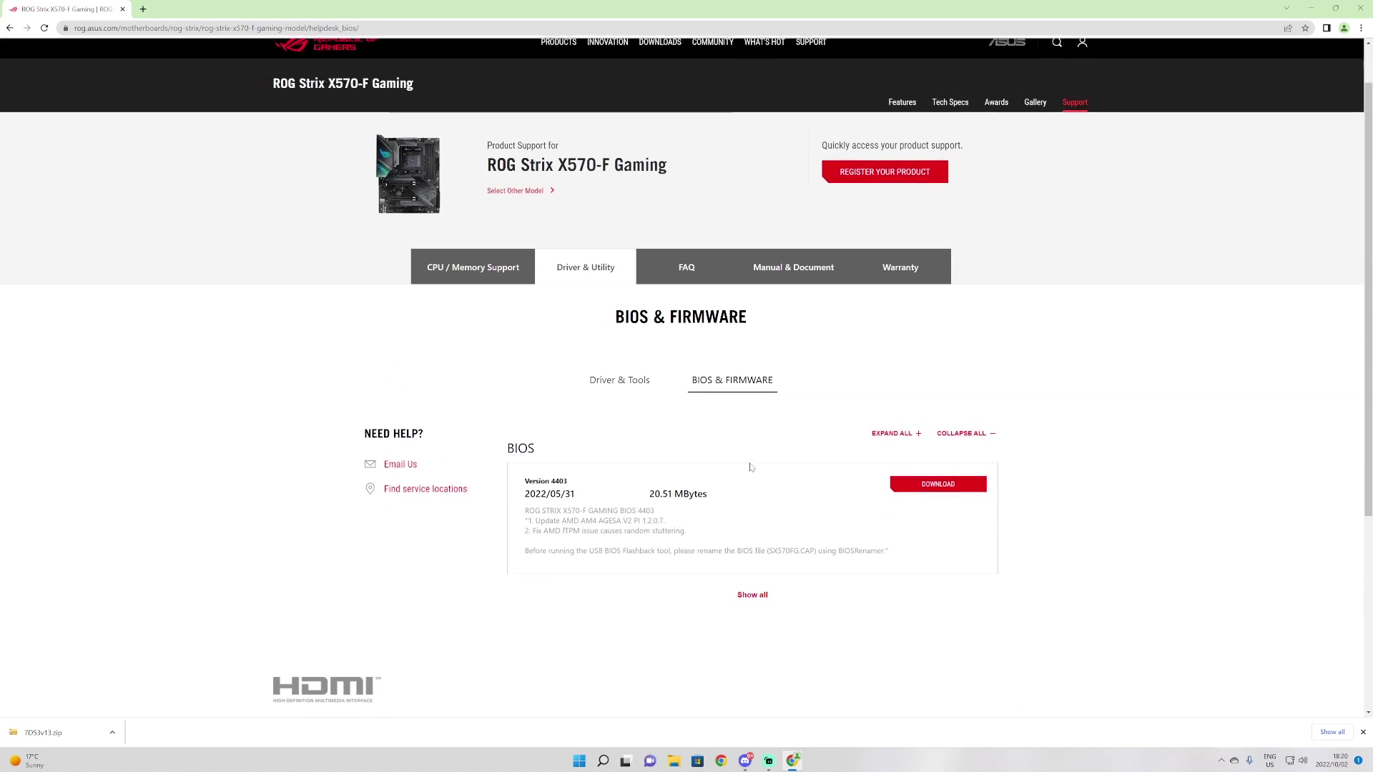
pyautogui.moveTo(541, 405); pyautogui.dragTo(751, 462)
pyautogui.click(756, 492)
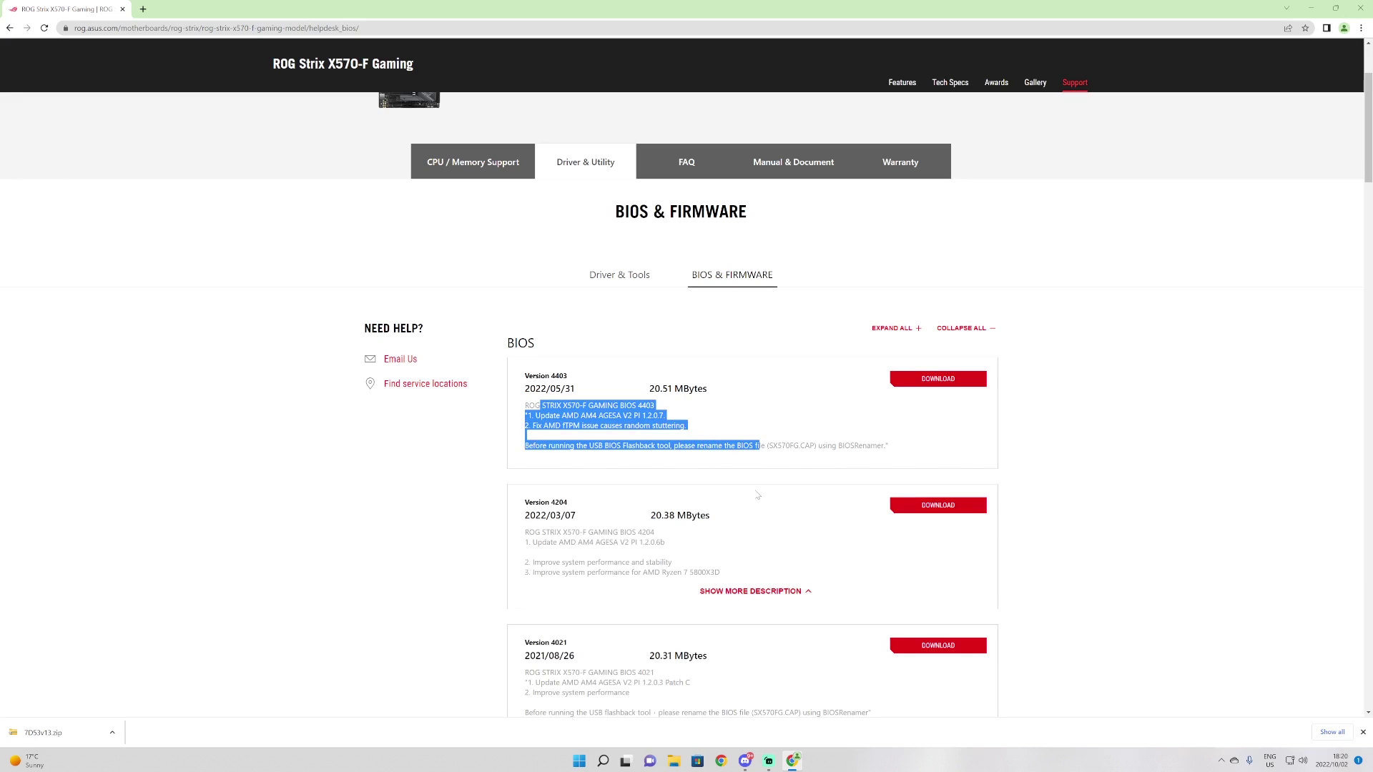
pyautogui.click(753, 462)
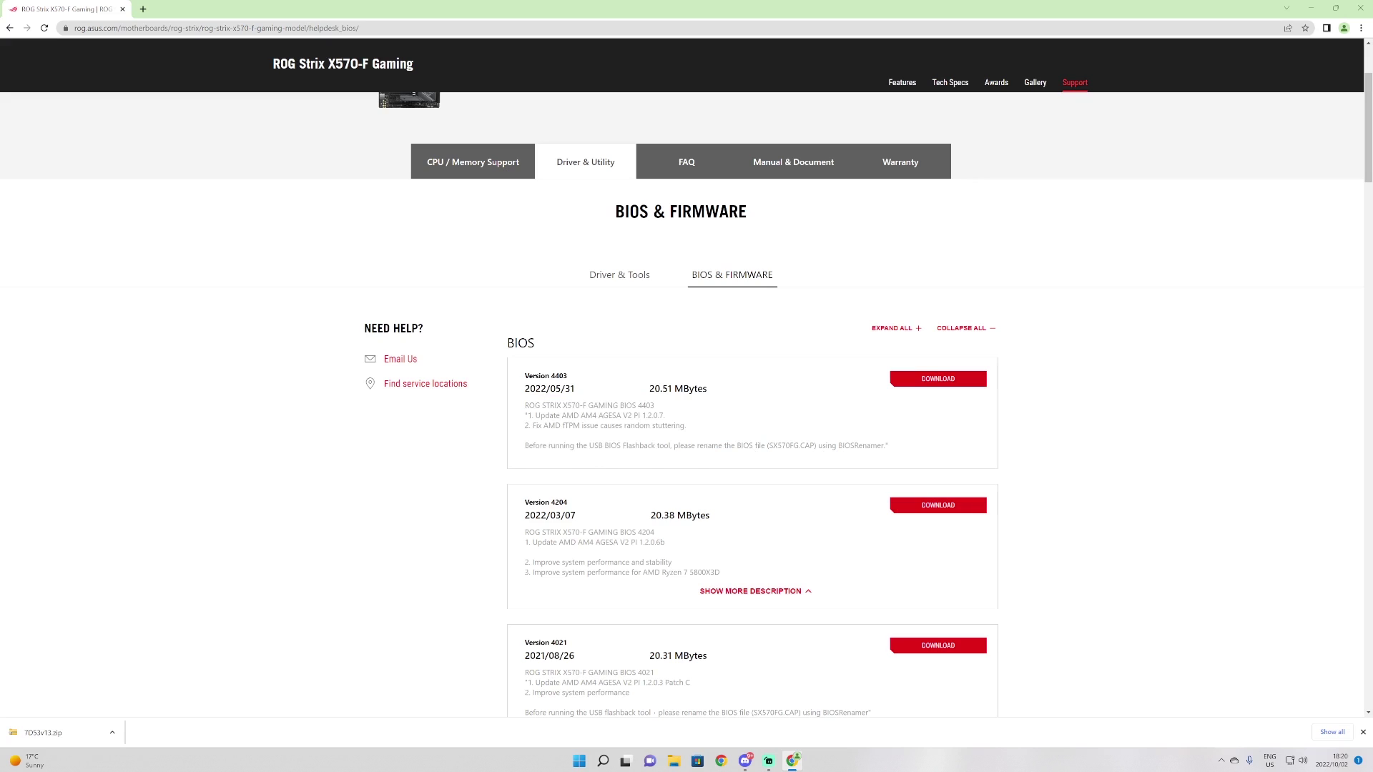
pyautogui.moveTo(823, 446); pyautogui.dragTo(903, 433)
pyautogui.click(902, 433)
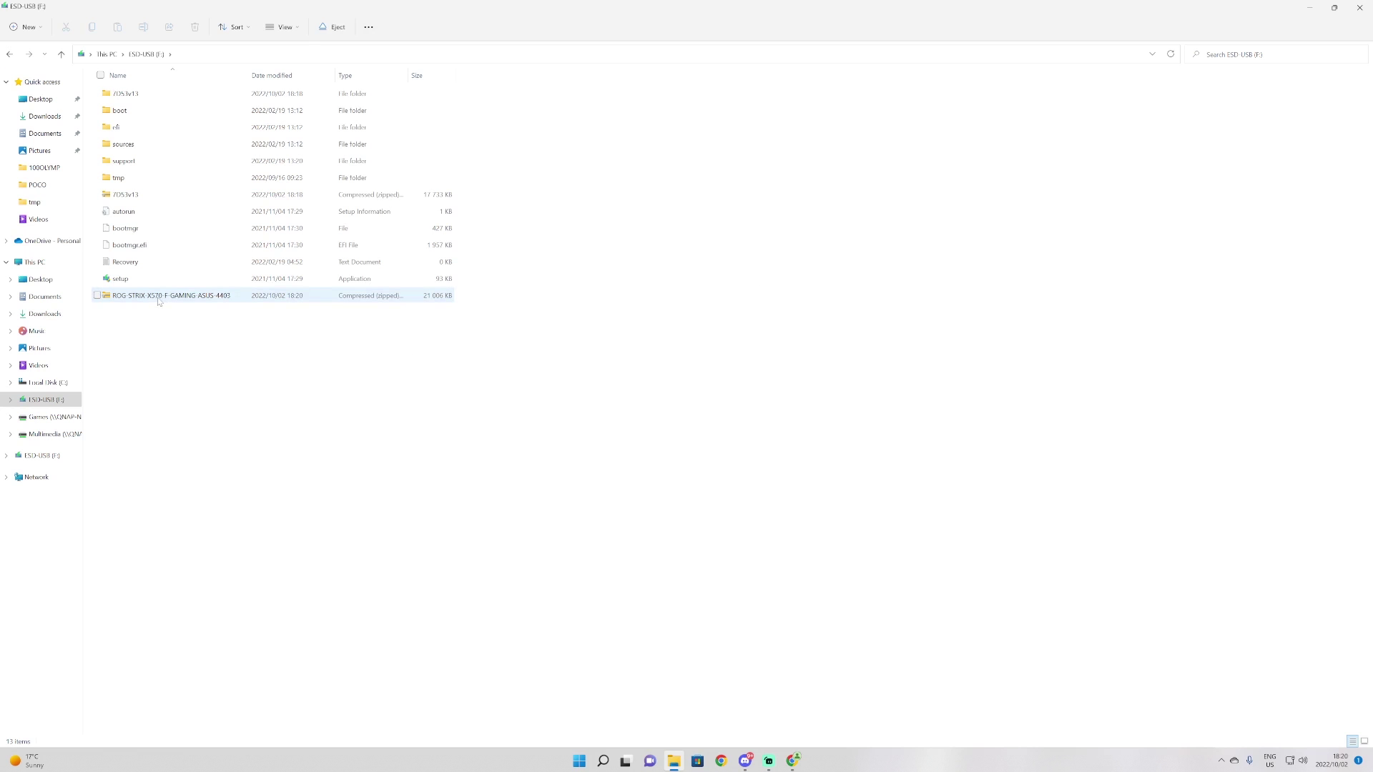
# - Extract the ASUS 4403 BIOS zip and run BIOSRenamer to produce the renamed SX570FG CAP file
pyautogui.rightClick(159, 301)
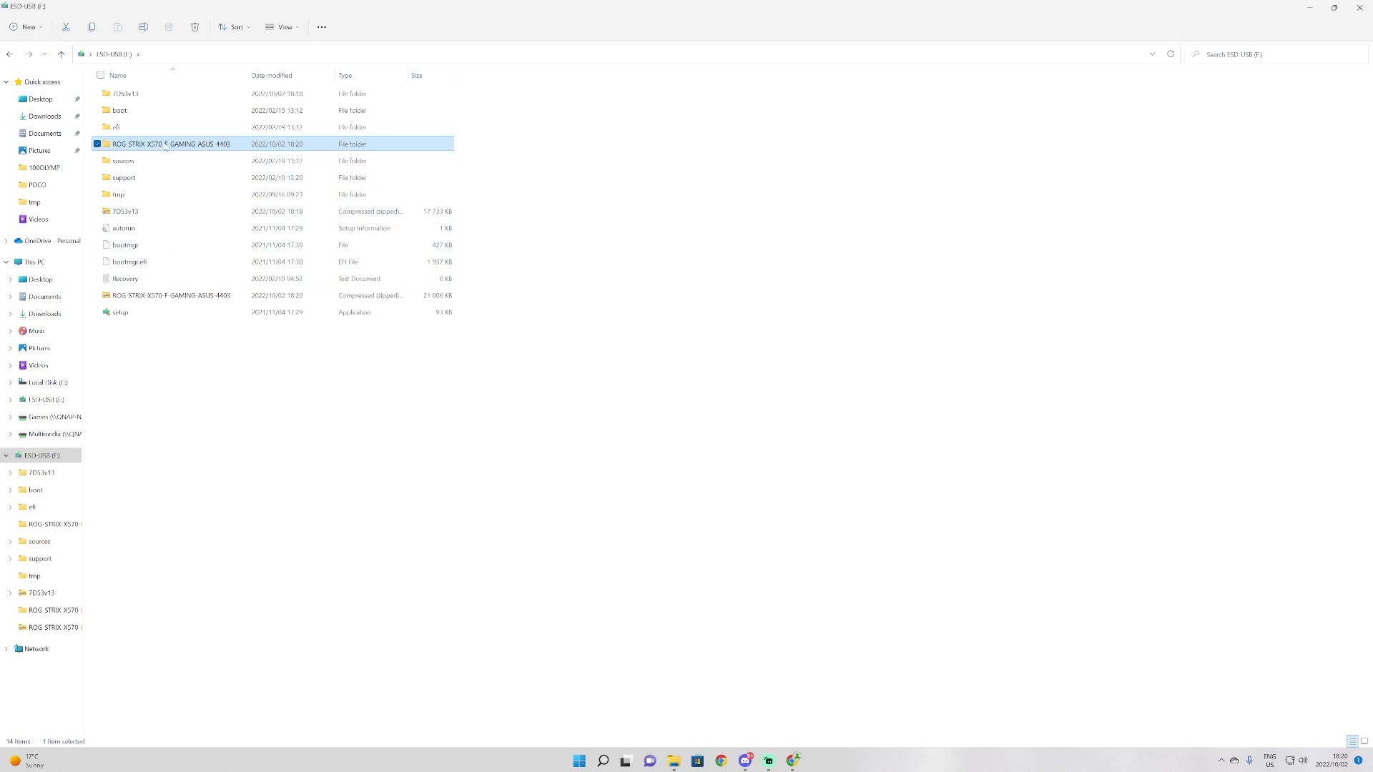
pyautogui.doubleClick(166, 145)
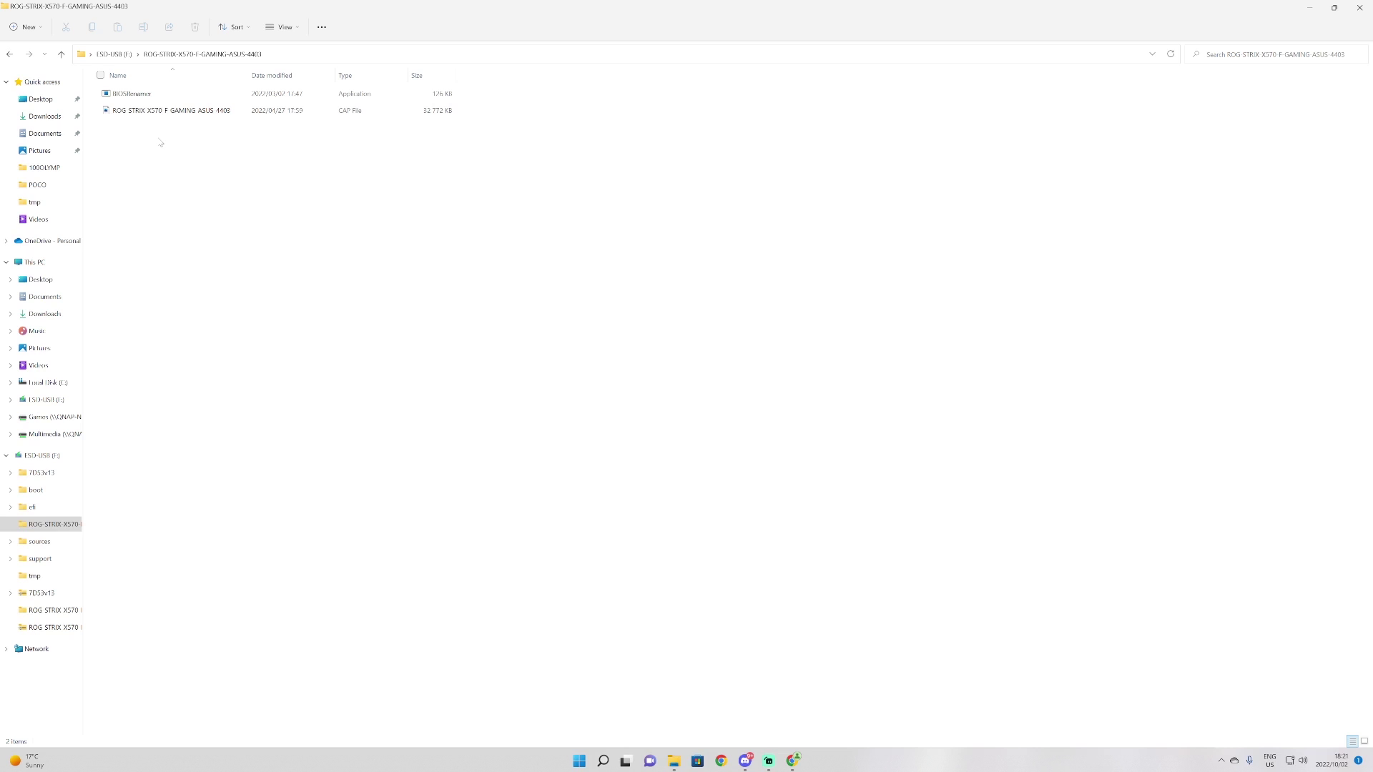
pyautogui.doubleClick(179, 94)
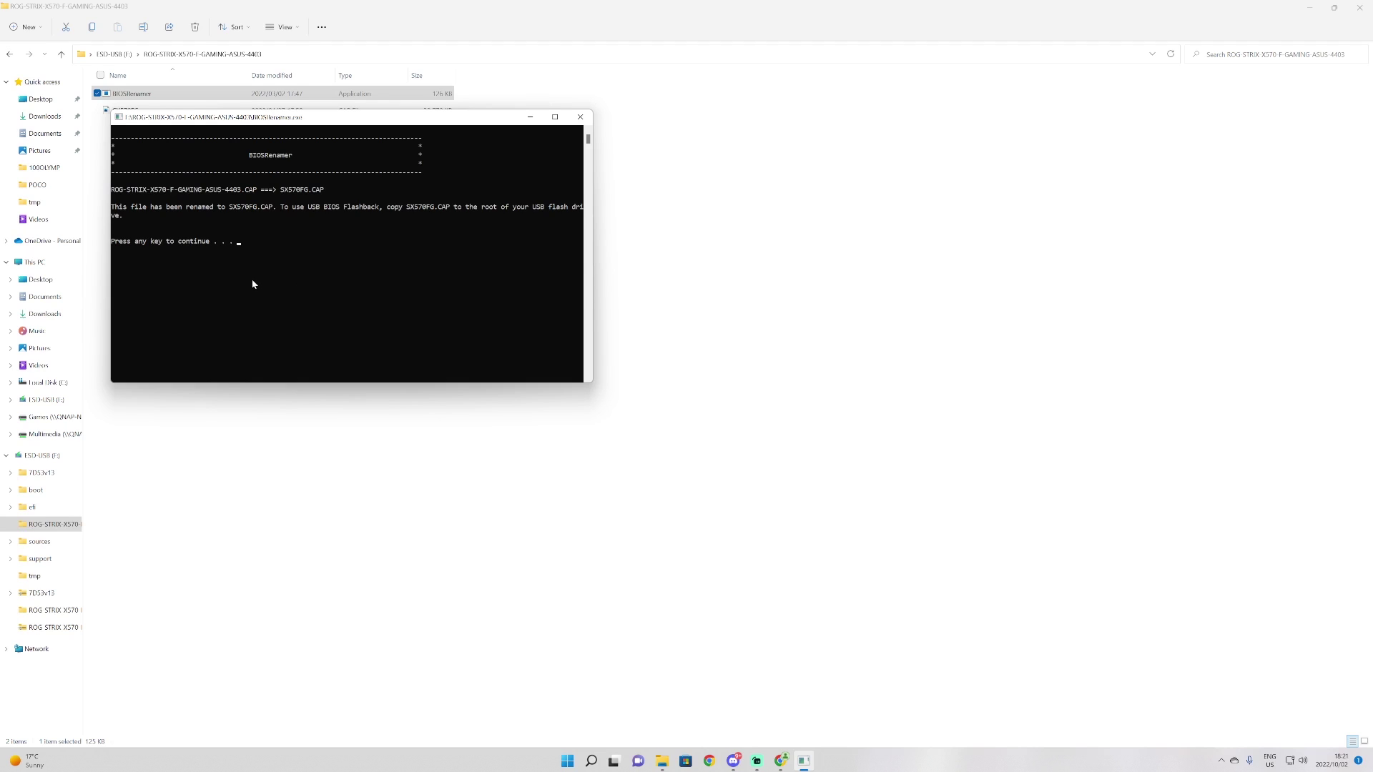
pyautogui.press('Return')
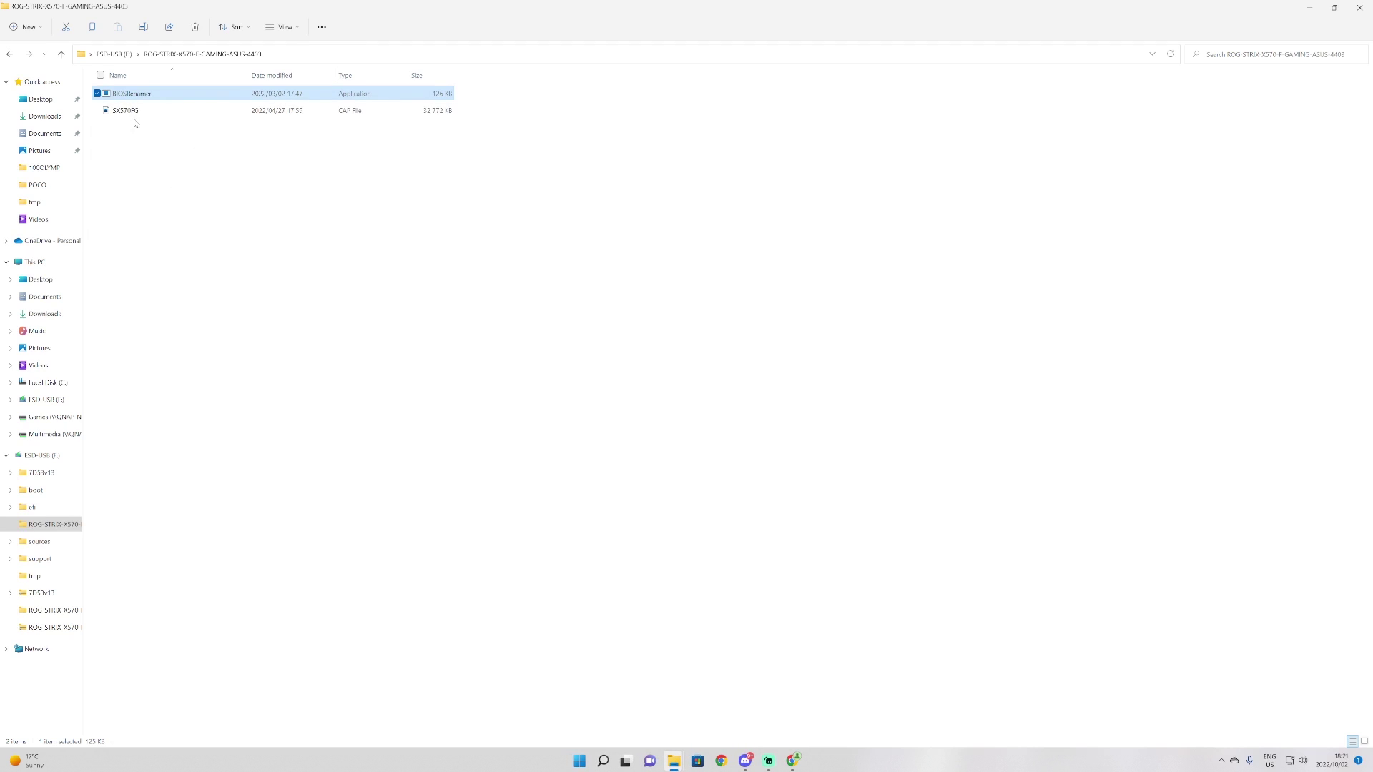
pyautogui.click(128, 111)
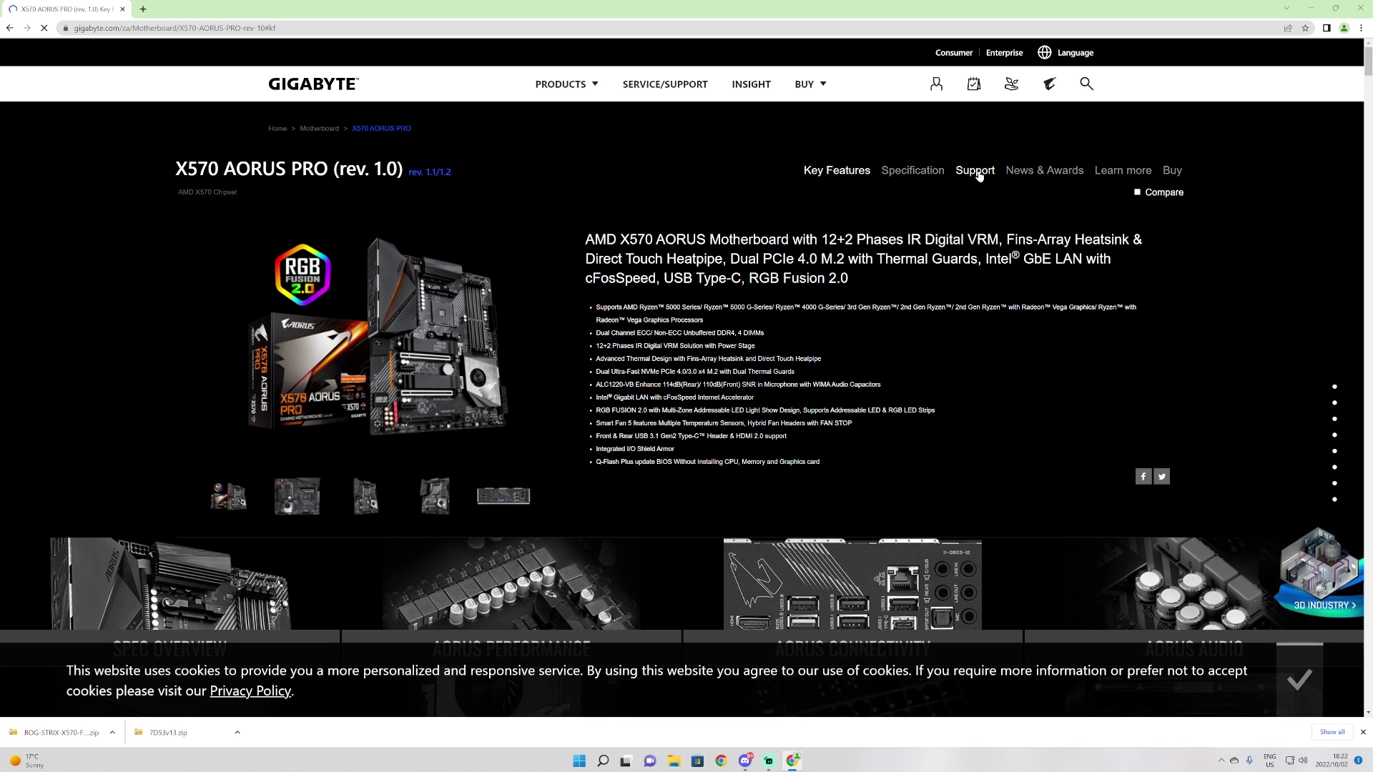
# - Expand the BIOS(+18) table on the X570 AORUS PRO Support page to show F36d
pyautogui.click(976, 172)
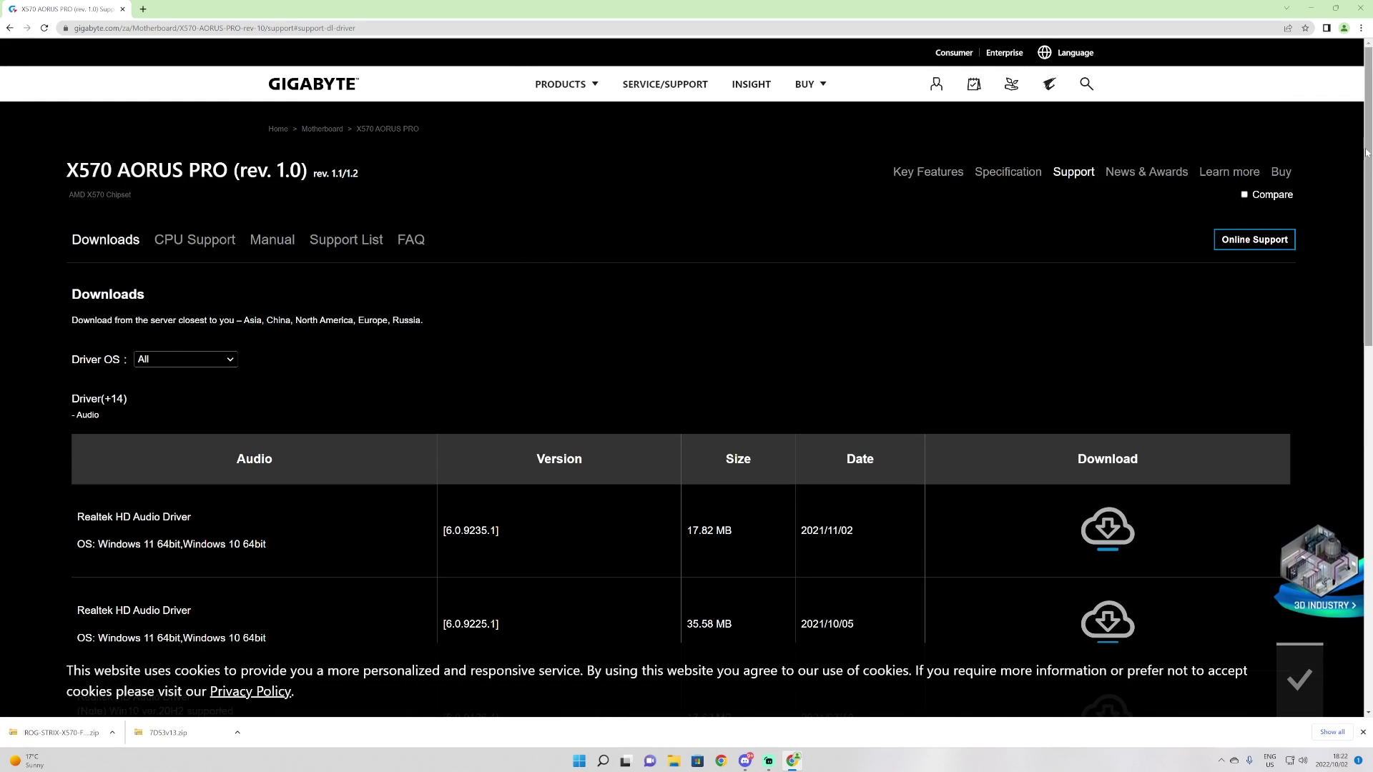
pyautogui.scroll(-5, 63, 492)
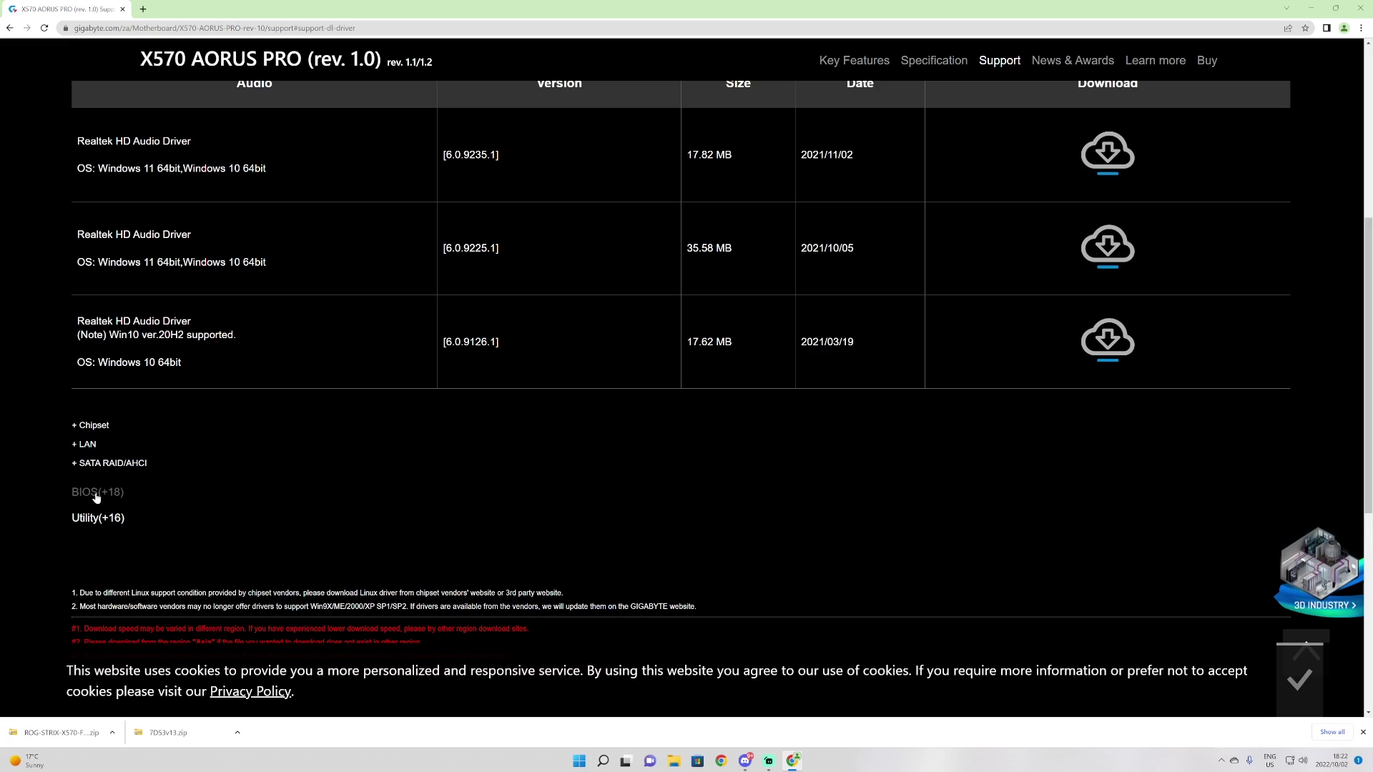
pyautogui.click(96, 493)
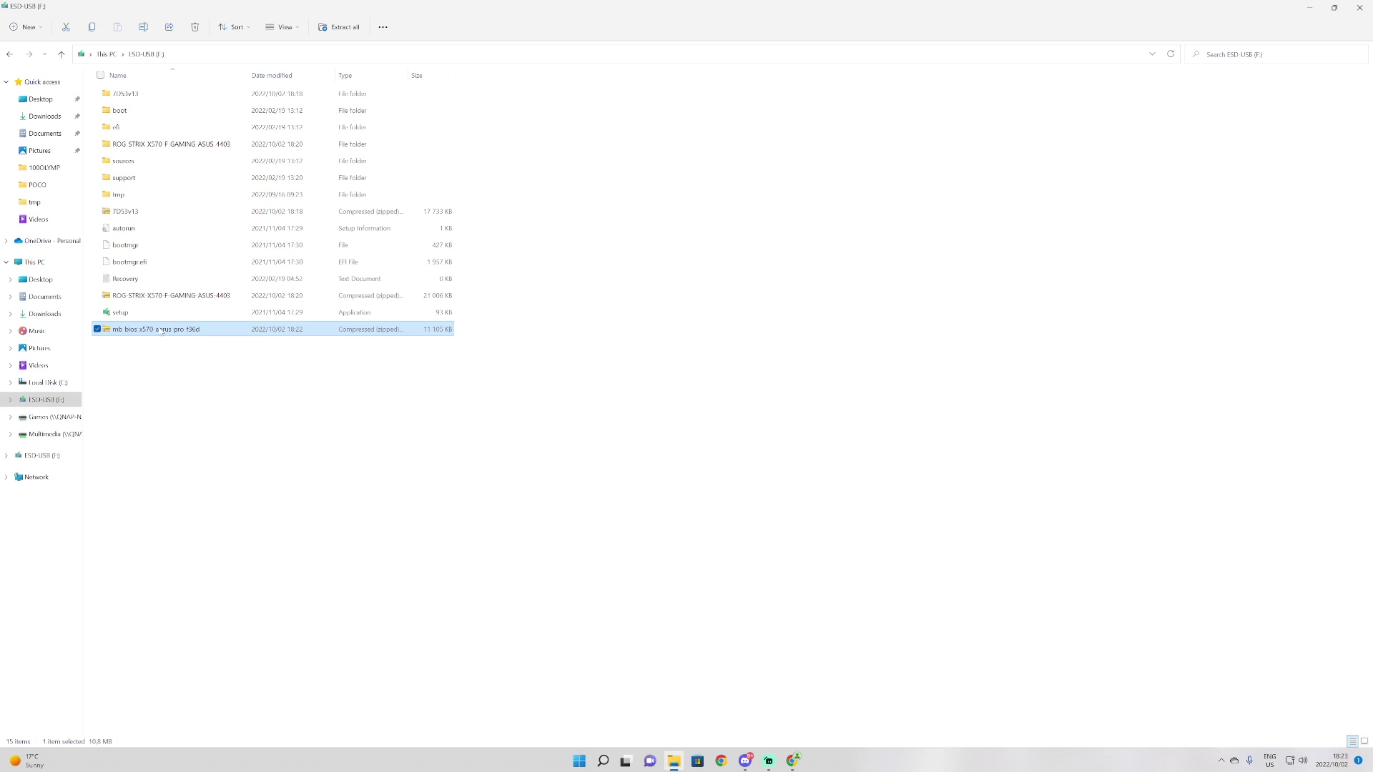
# - Extract the f36d BIOS zip into its suggested folder on the USB drive
pyautogui.rightClick(162, 330)
pyautogui.click(190, 410)
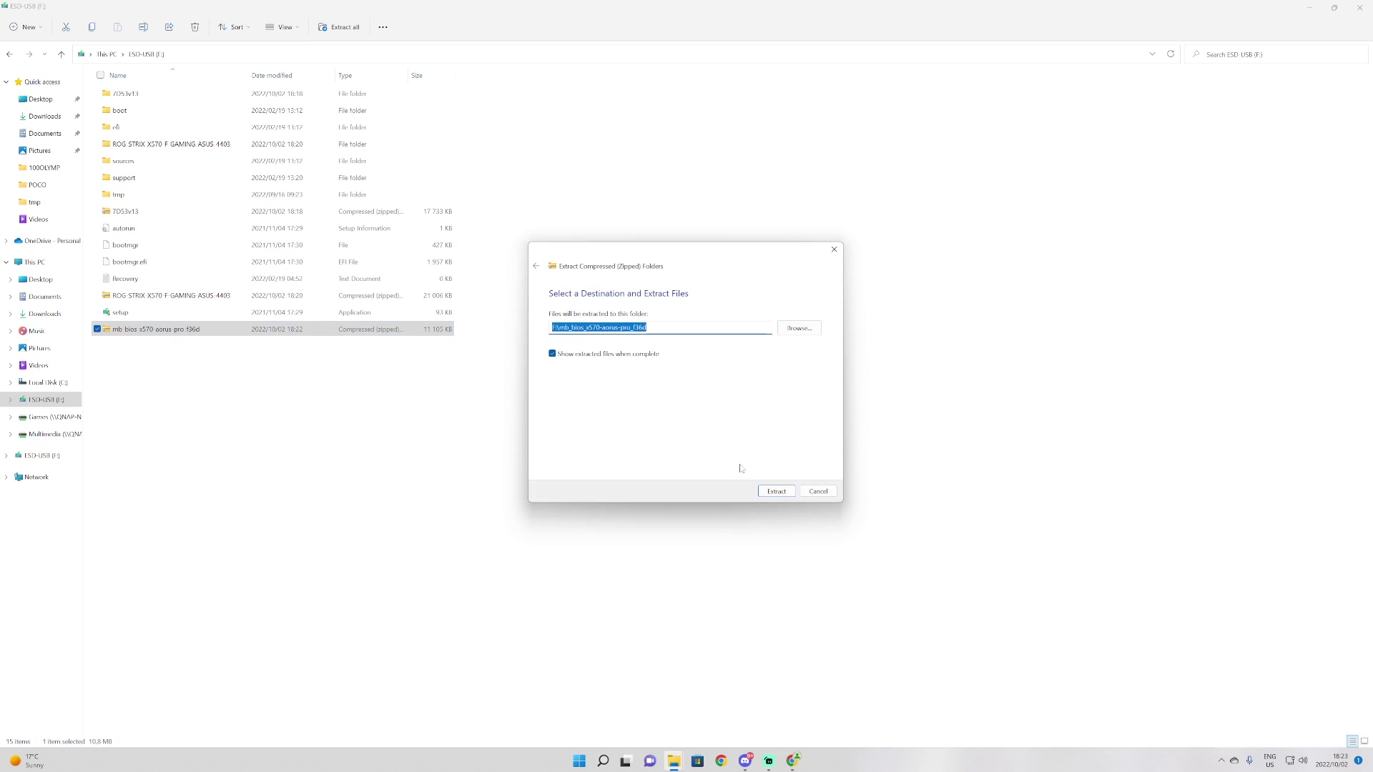
pyautogui.click(776, 491)
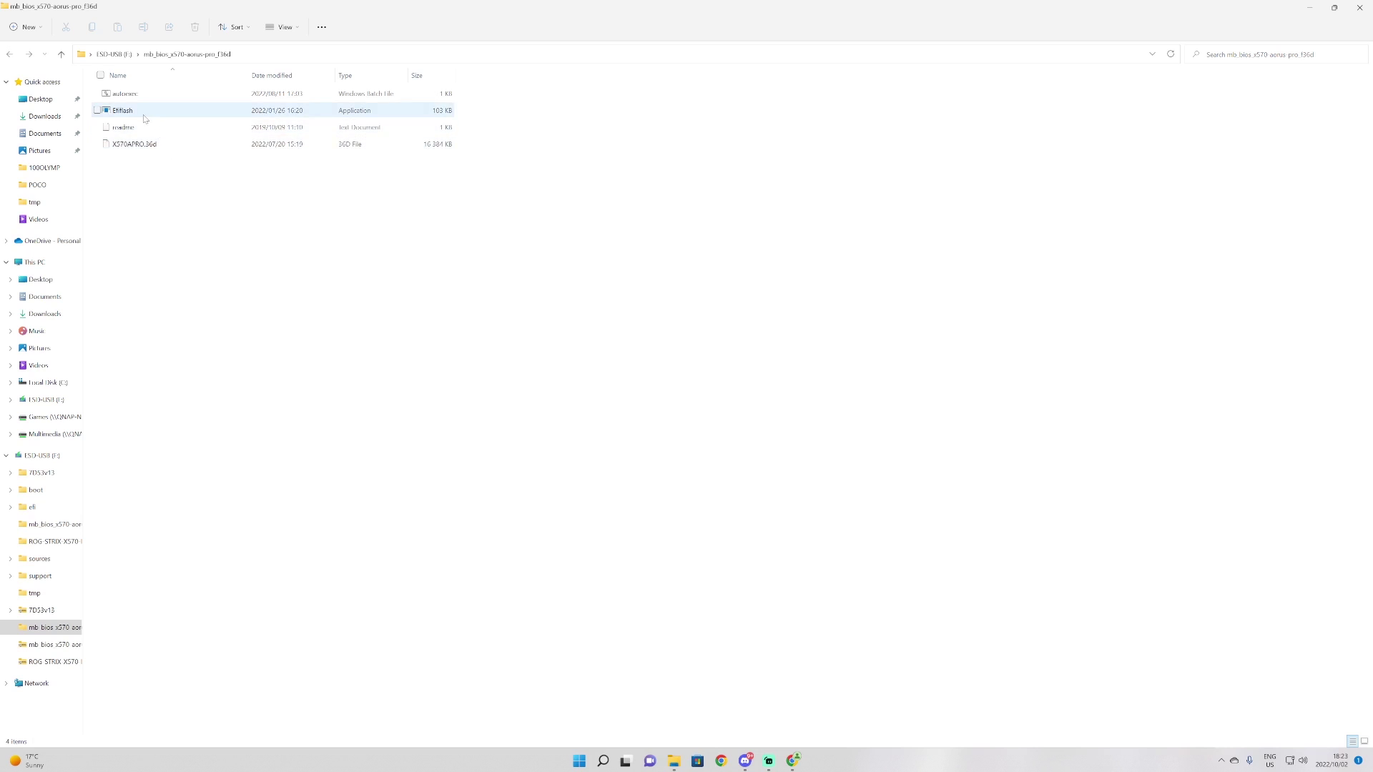
# - Read the Gigabyte readme flashing instructions in Notepad, then close it
pyautogui.doubleClick(123, 128)
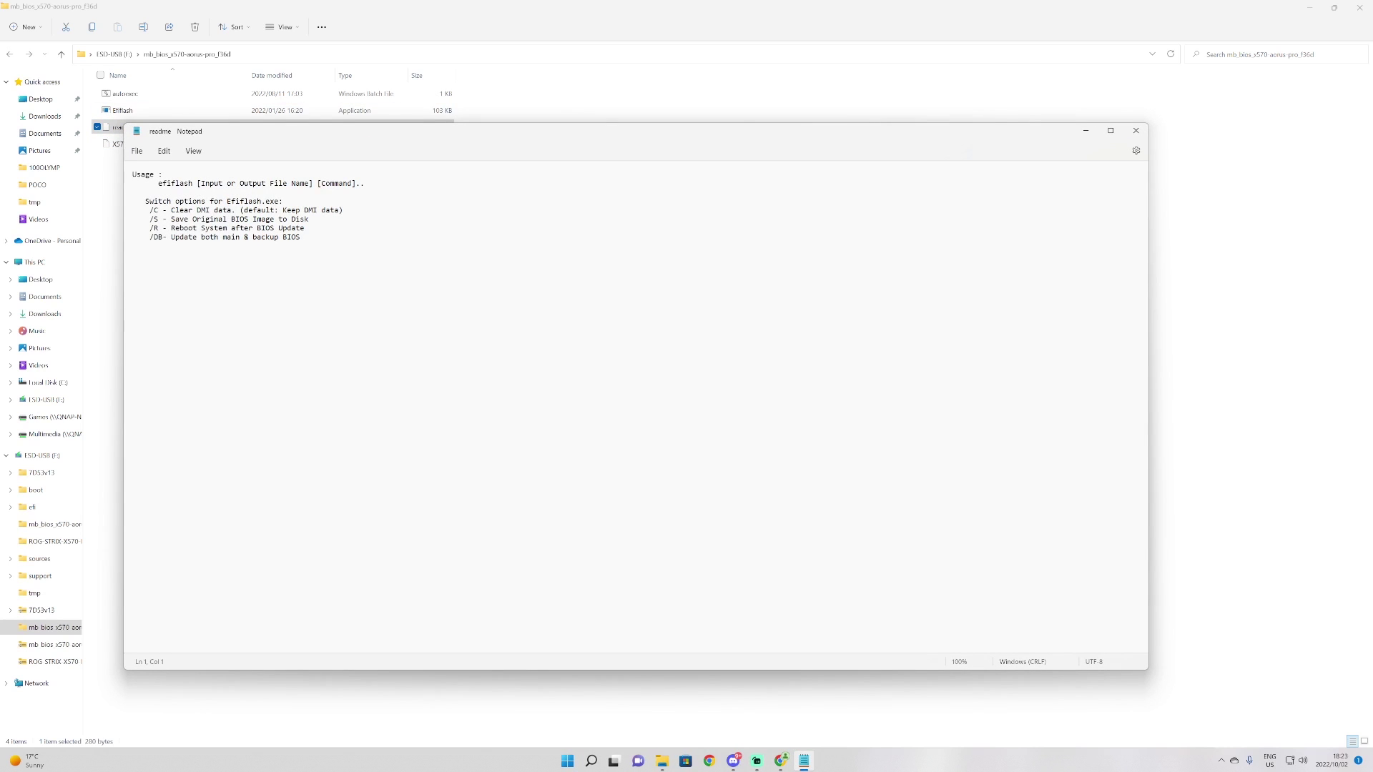
pyautogui.hotkey('alt', 'F4')
pyautogui.press('Down')
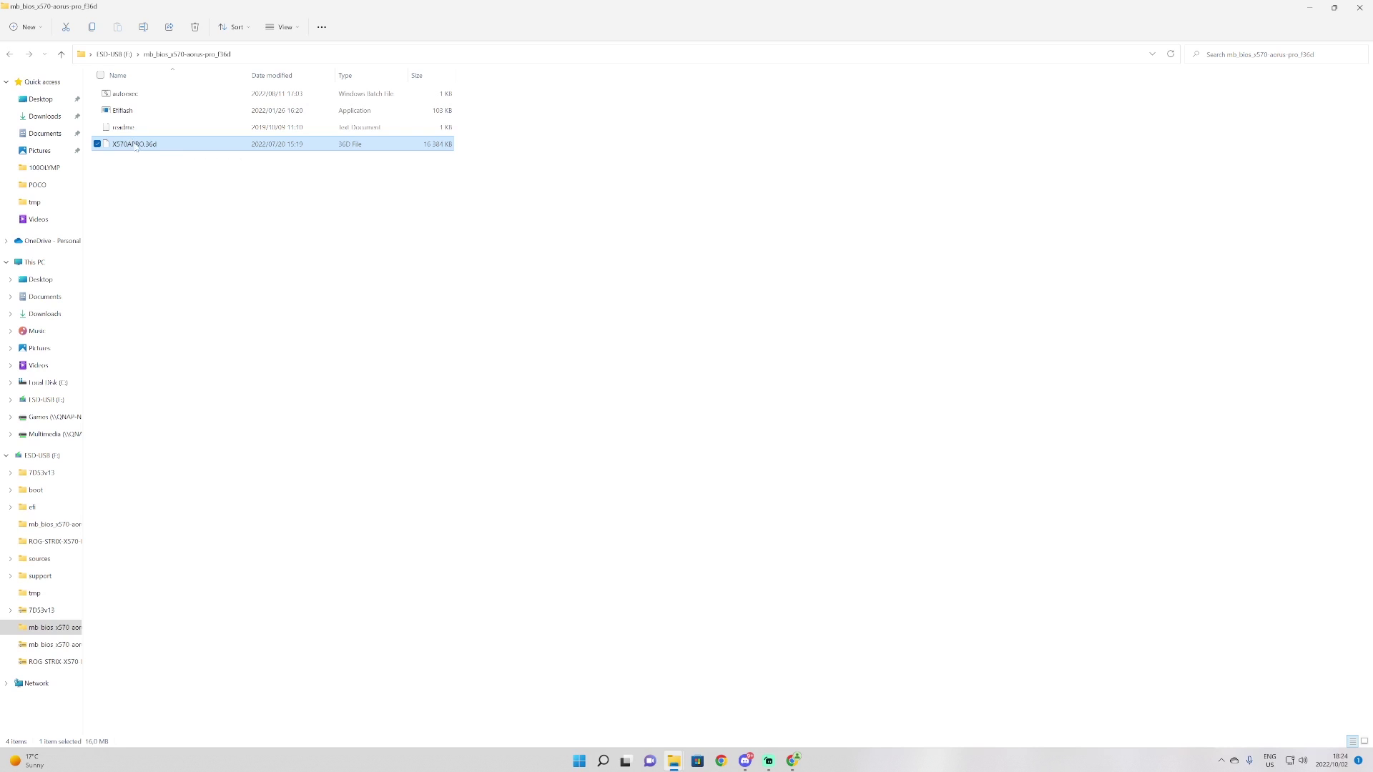
# - Deselect the BIOS file in the extracted Gigabyte folder
pyautogui.click(213, 221)
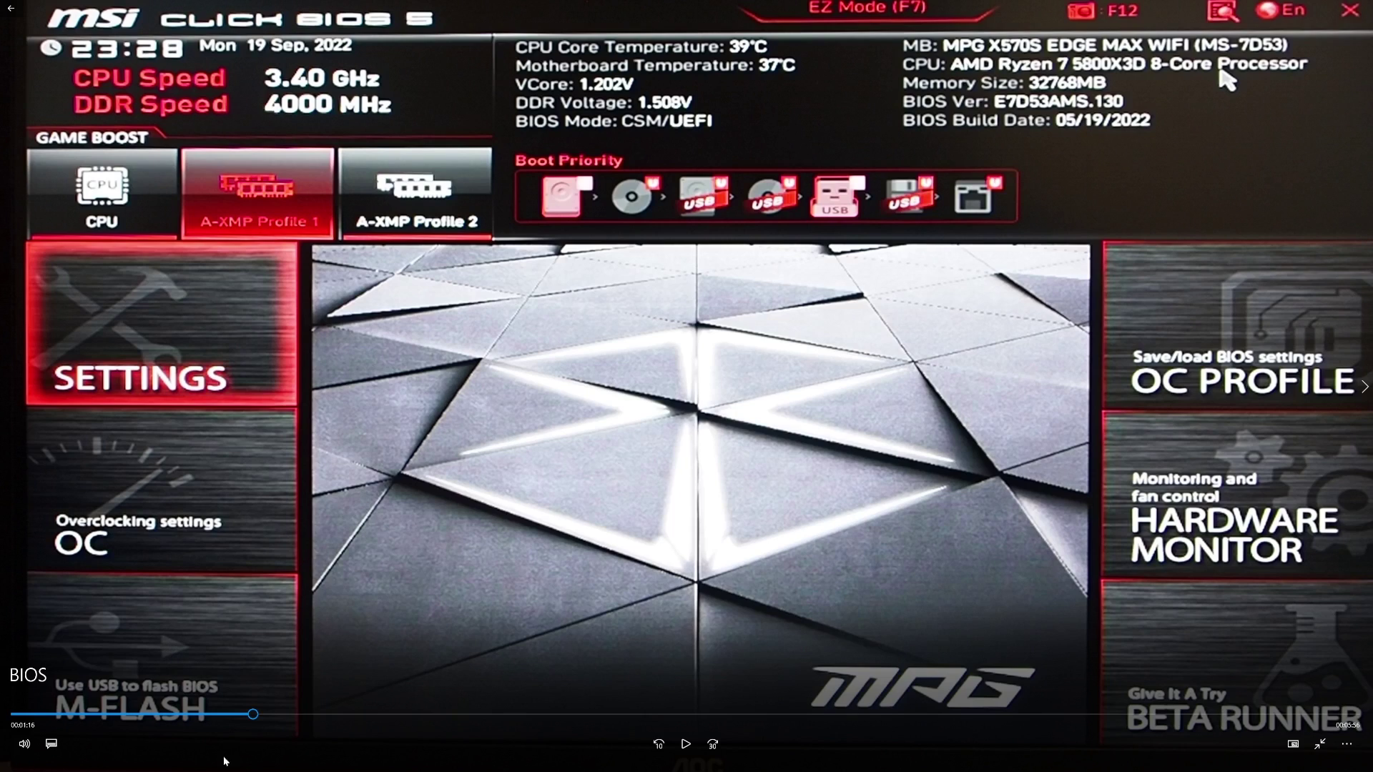
# - Seek the BIOS video from 00:01:16 to 00:01:26, reaching the EZ Mode CPU frequency page
pyautogui.moveTo(252, 715); pyautogui.dragTo(284, 714)
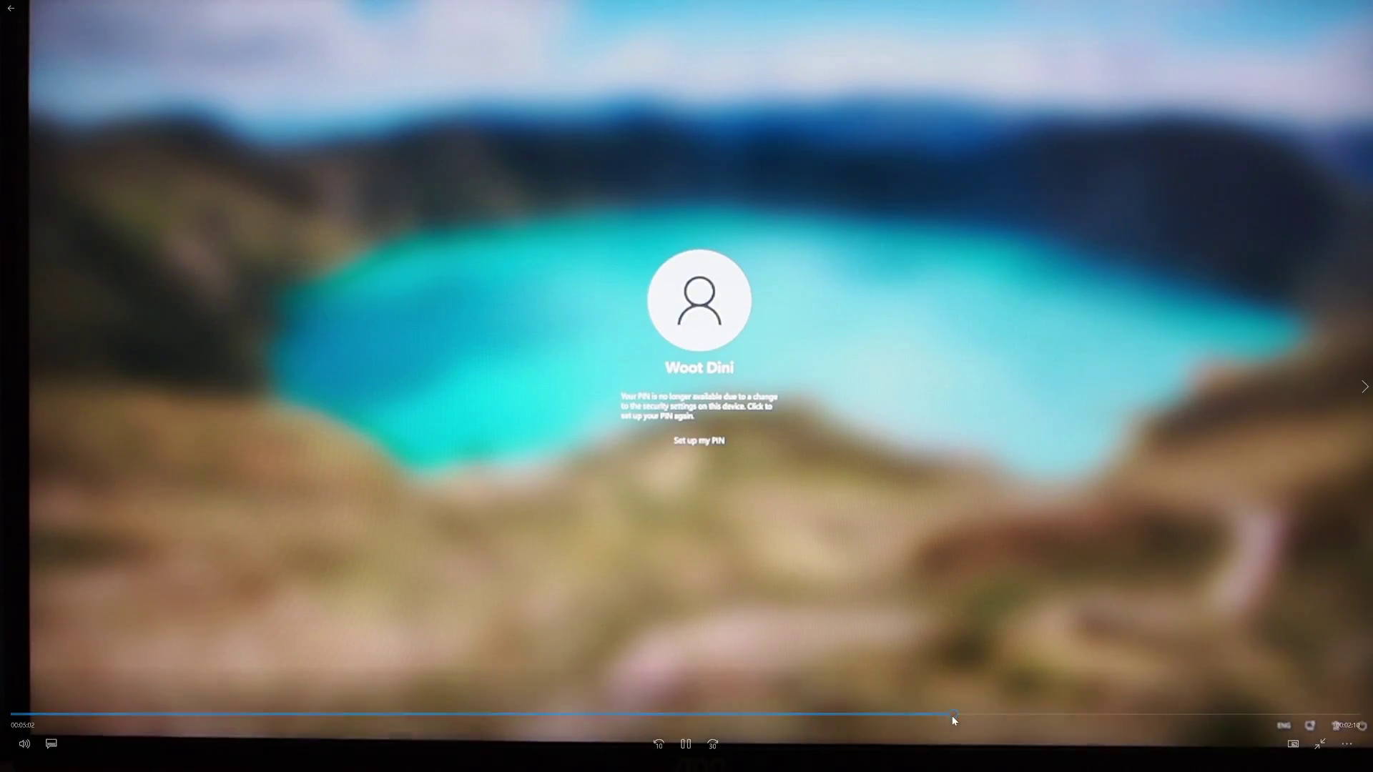
# - Scrub the video from 5:40 through the PIN prompt at 6:12 to the owl image at 6:29
pyautogui.moveTo(894, 698)
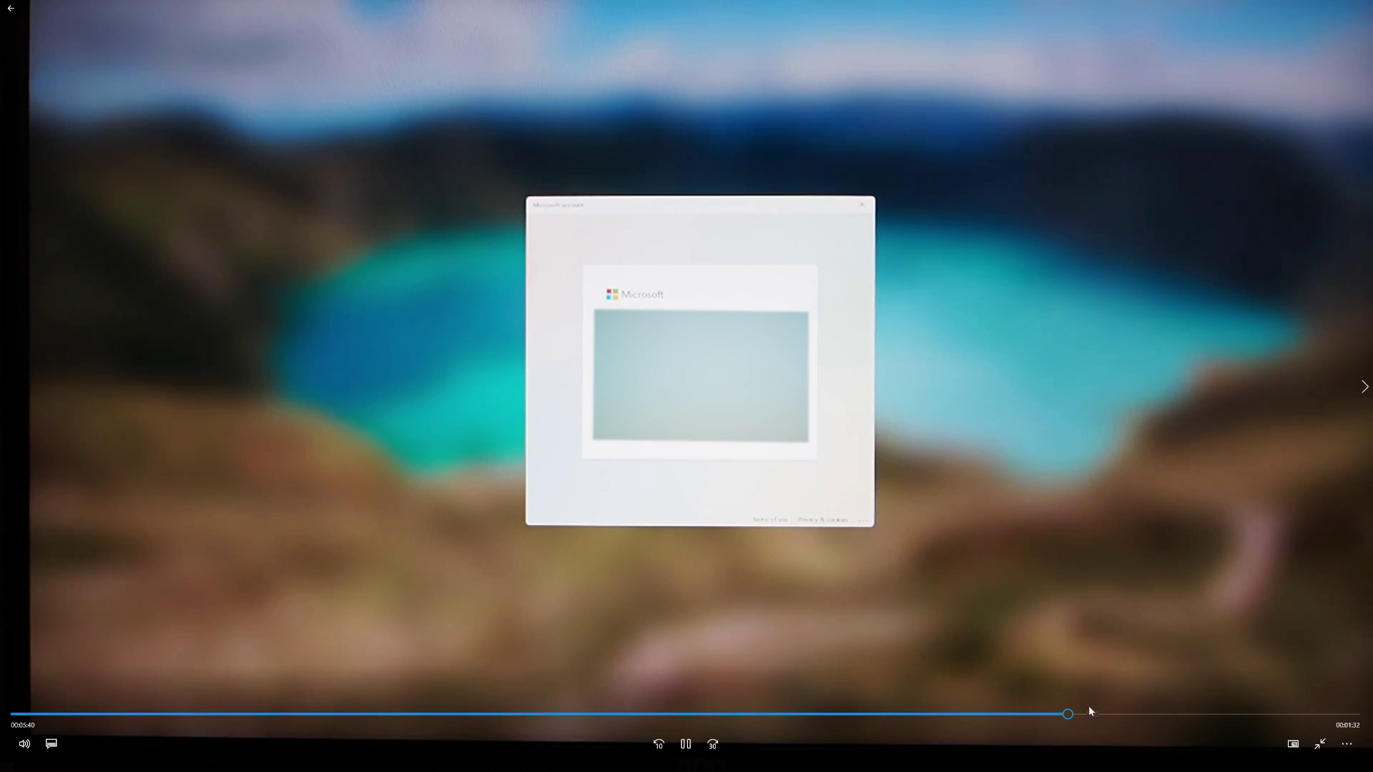
pyautogui.moveTo(1081, 719); pyautogui.dragTo(1172, 718)
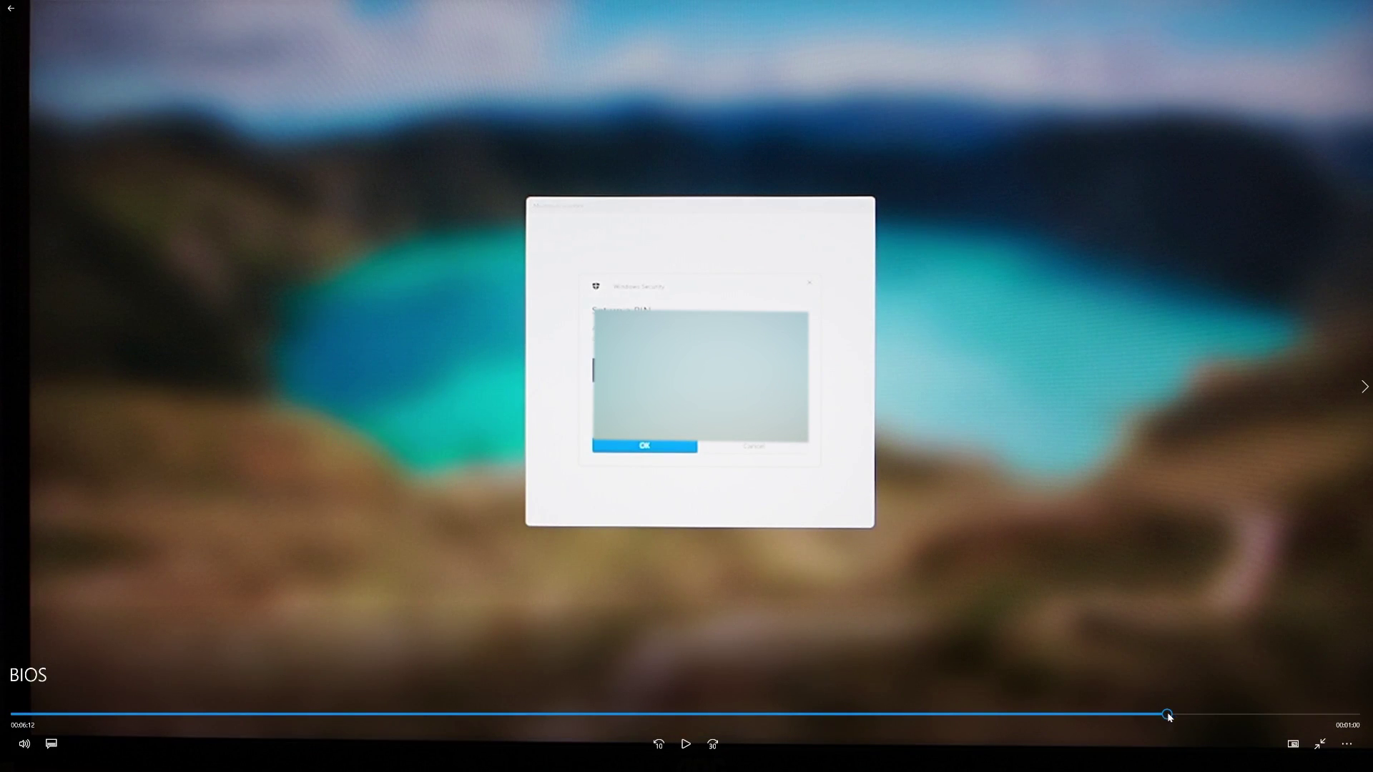
pyautogui.moveTo(1169, 718); pyautogui.dragTo(1218, 716)
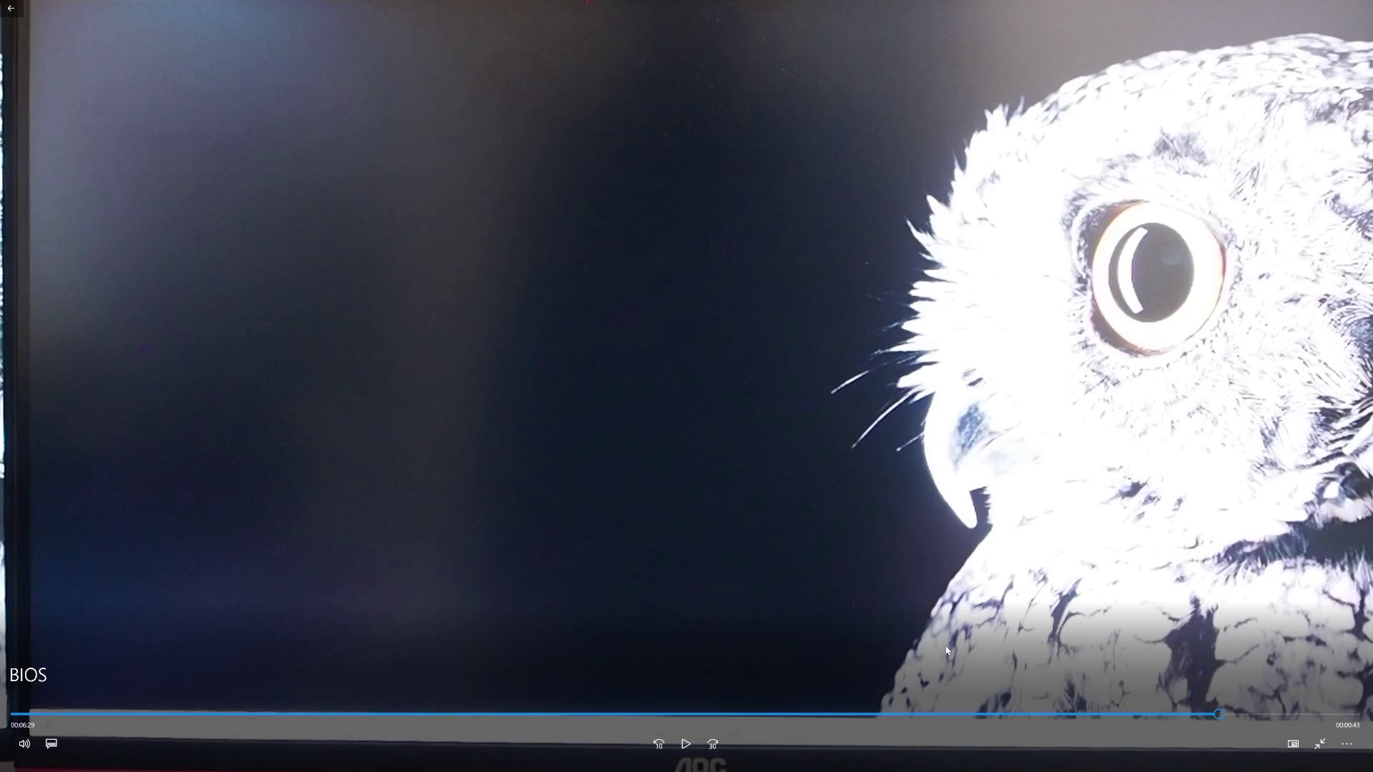